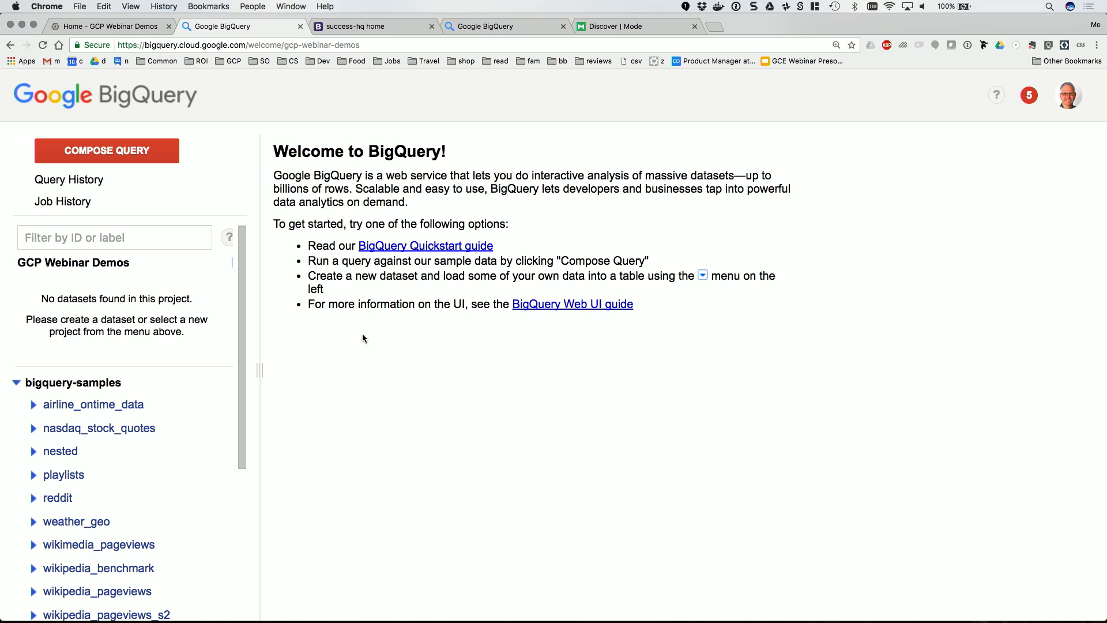
# Open the details of the flights table in the airline_ontime_data dataset under bigquery-samples.
pyautogui.moveTo(245, 298); pyautogui.dragTo(243, 395)
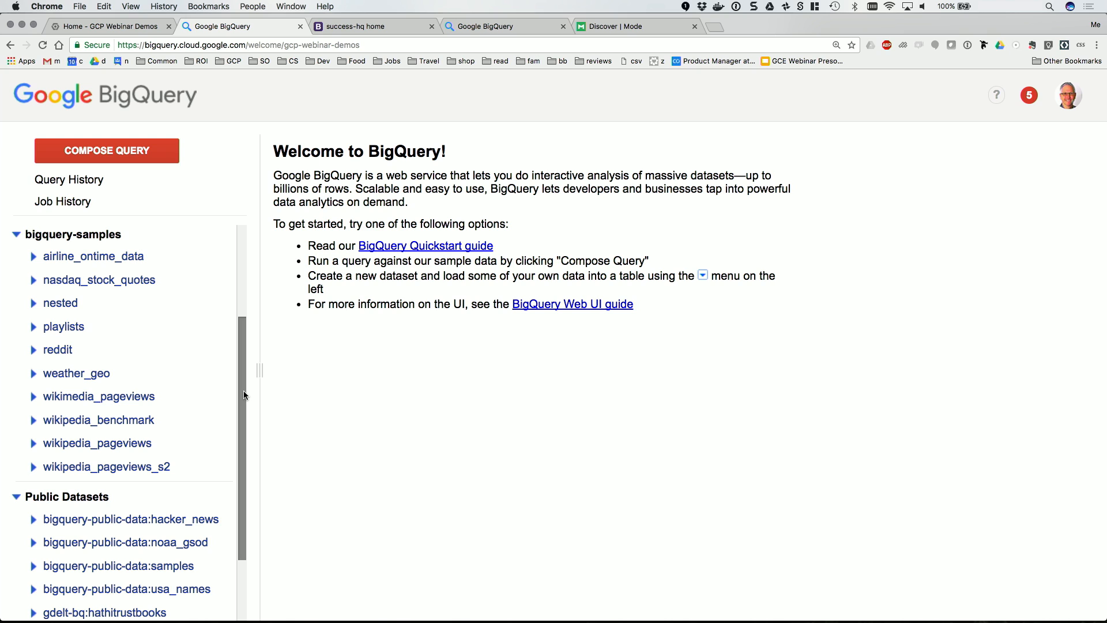
pyautogui.click(34, 260)
pyautogui.click(68, 302)
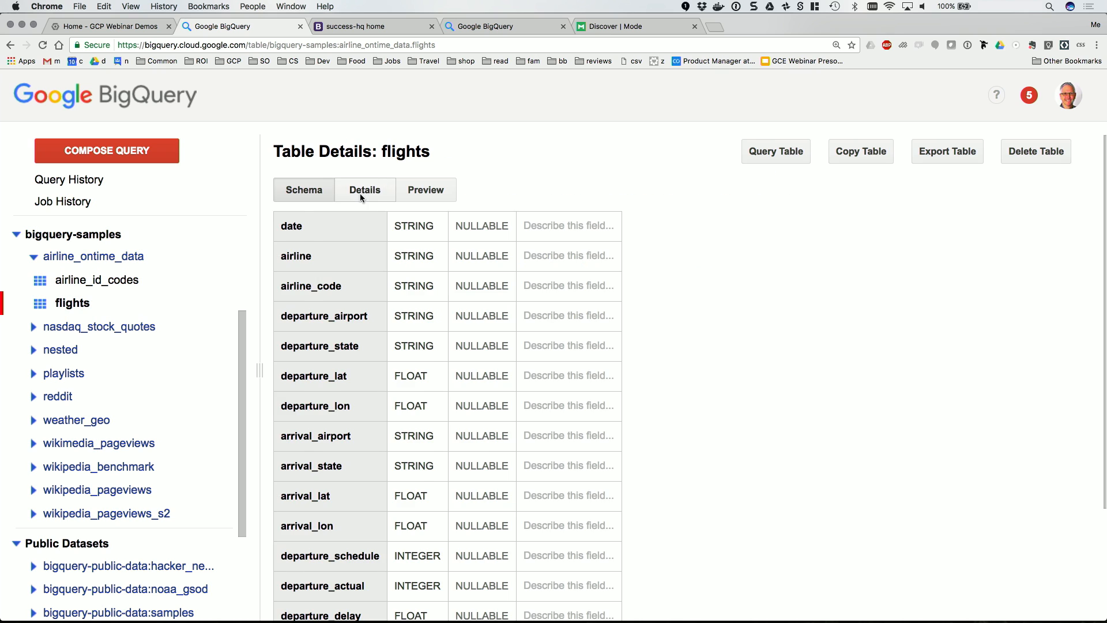
pyautogui.click(362, 191)
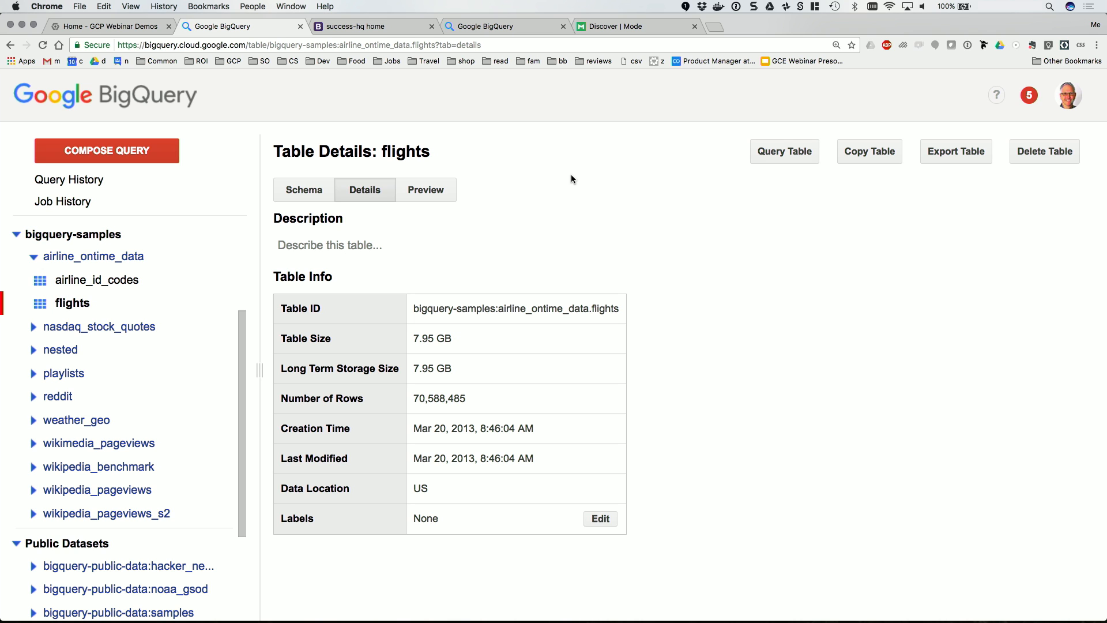
# Switch to Sublime Text and copy the query that finds all arrival entries for UA from queries.sql.
pyautogui.press('super+Tab')
pyautogui.press('super+Tab')
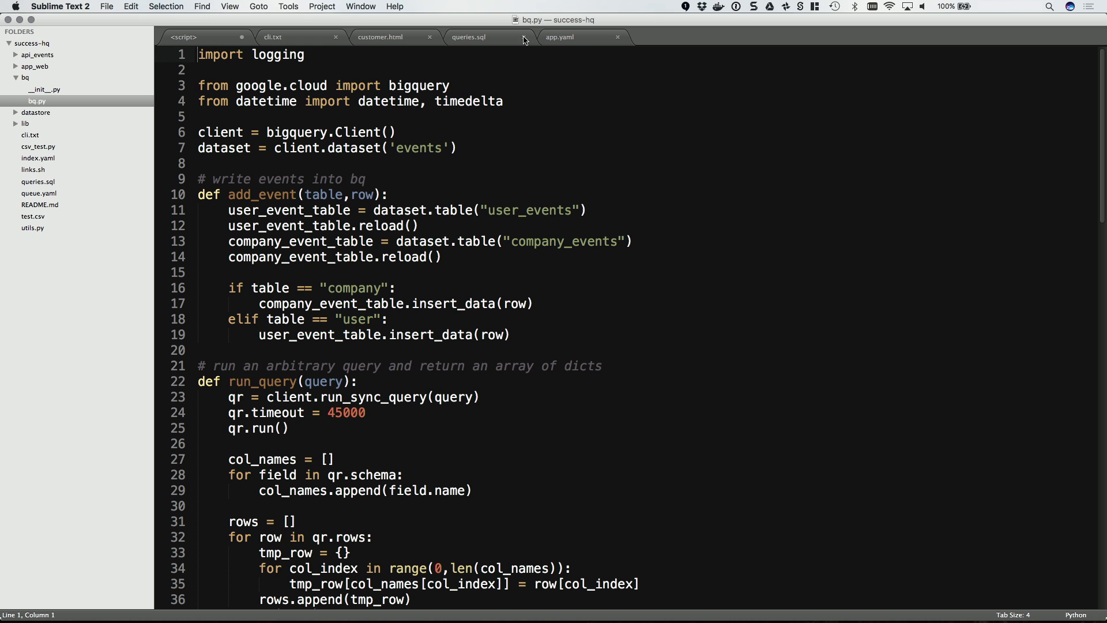
pyautogui.click(260, 41)
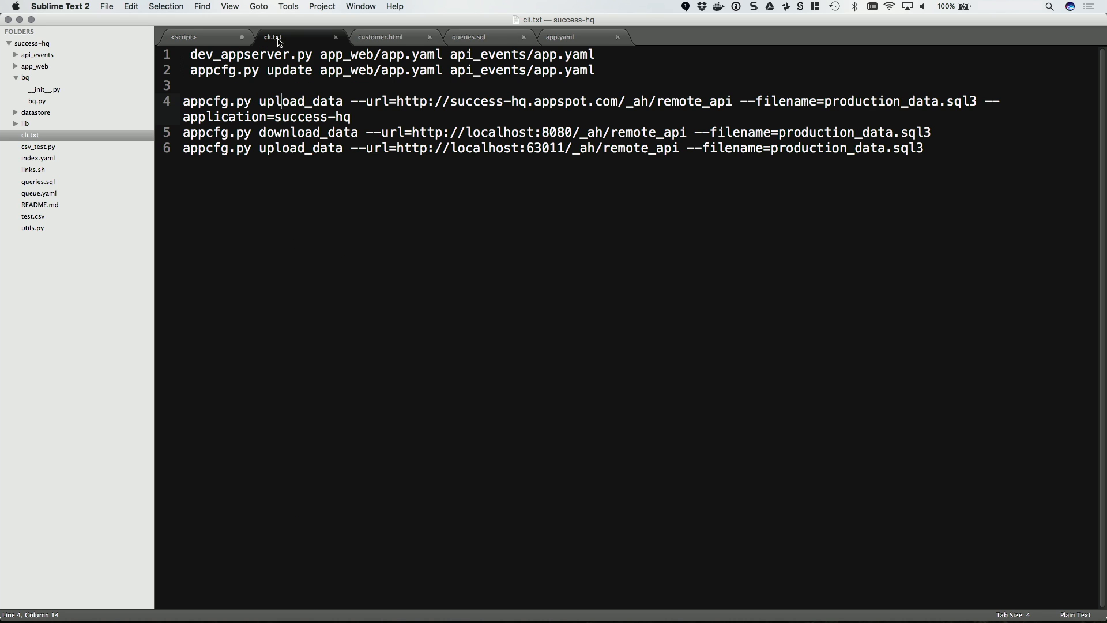
pyautogui.click(468, 43)
pyautogui.moveTo(359, 179); pyautogui.dragTo(181, 75)
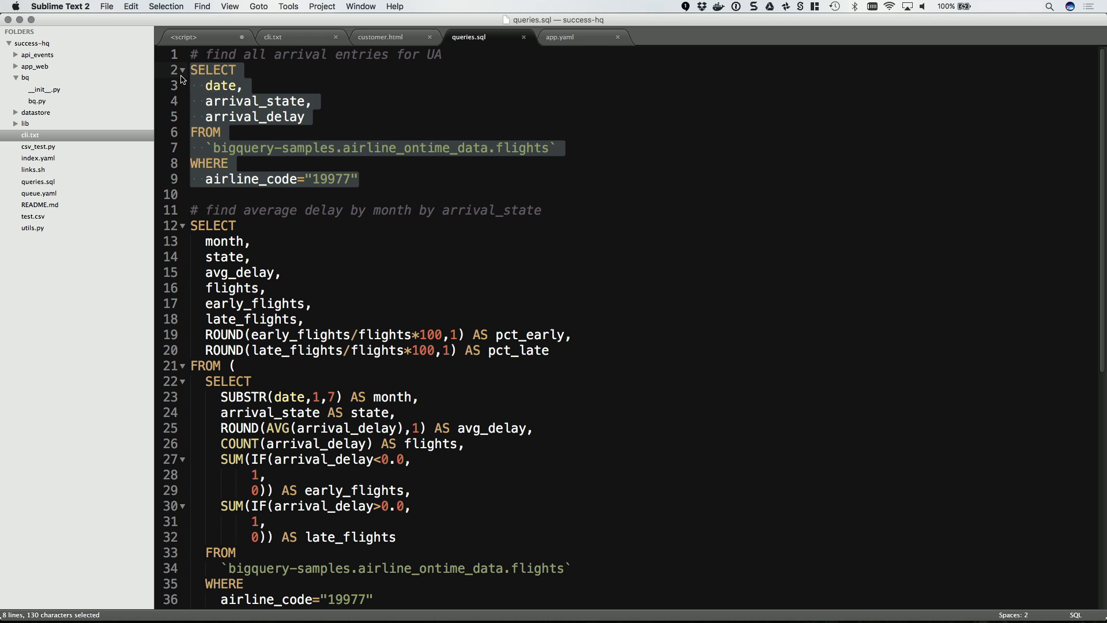
pyautogui.press('super+c')
# Return to BigQuery in Chrome and start a query on the flights table, replacing its default text with the copied SQL.
pyautogui.press('super+Tab')
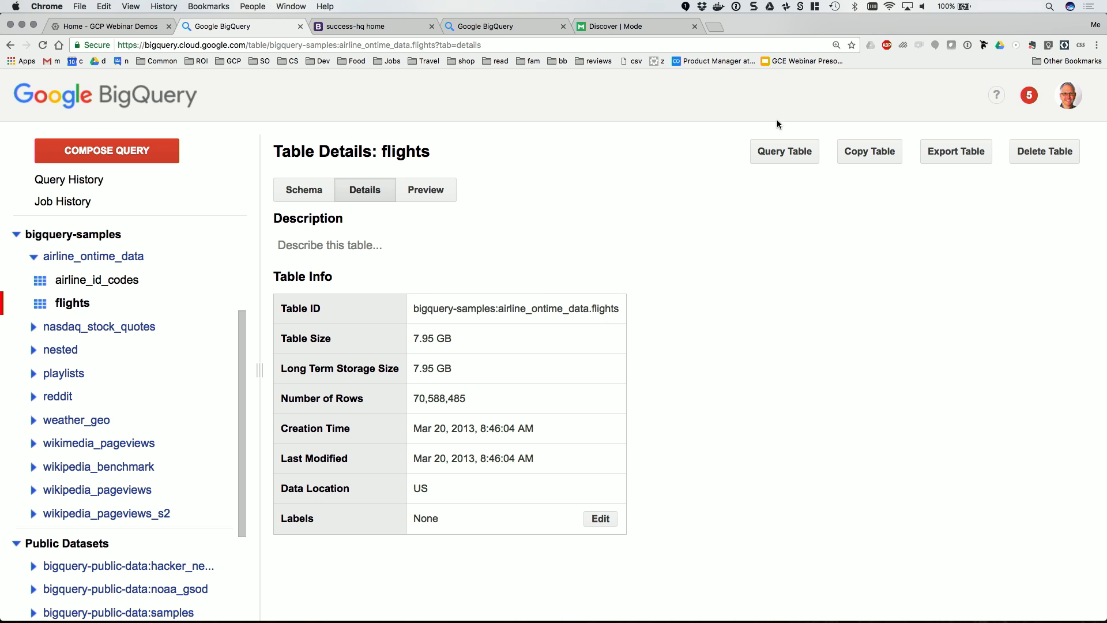
pyautogui.click(785, 150)
pyautogui.press('super+a')
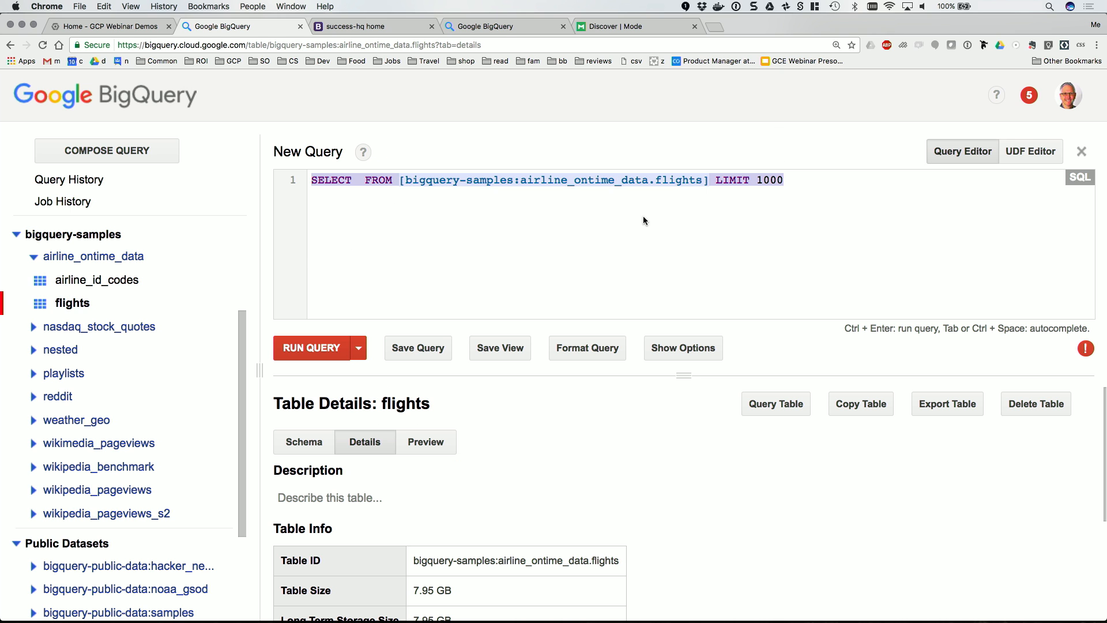
pyautogui.press('super+v')
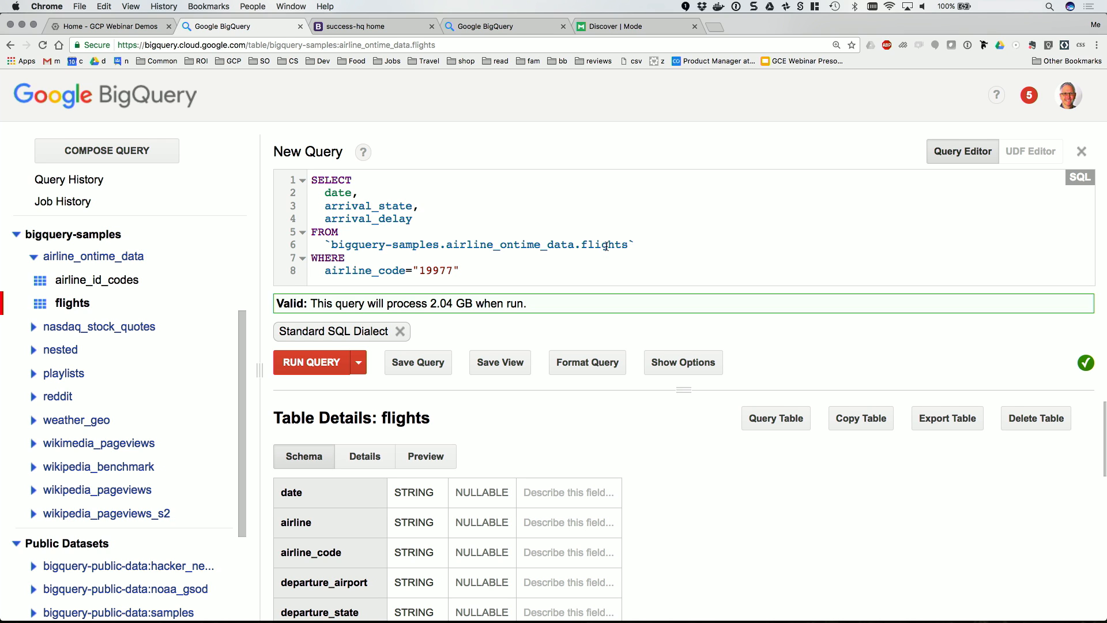
pyautogui.moveTo(460, 270); pyautogui.dragTo(324, 271)
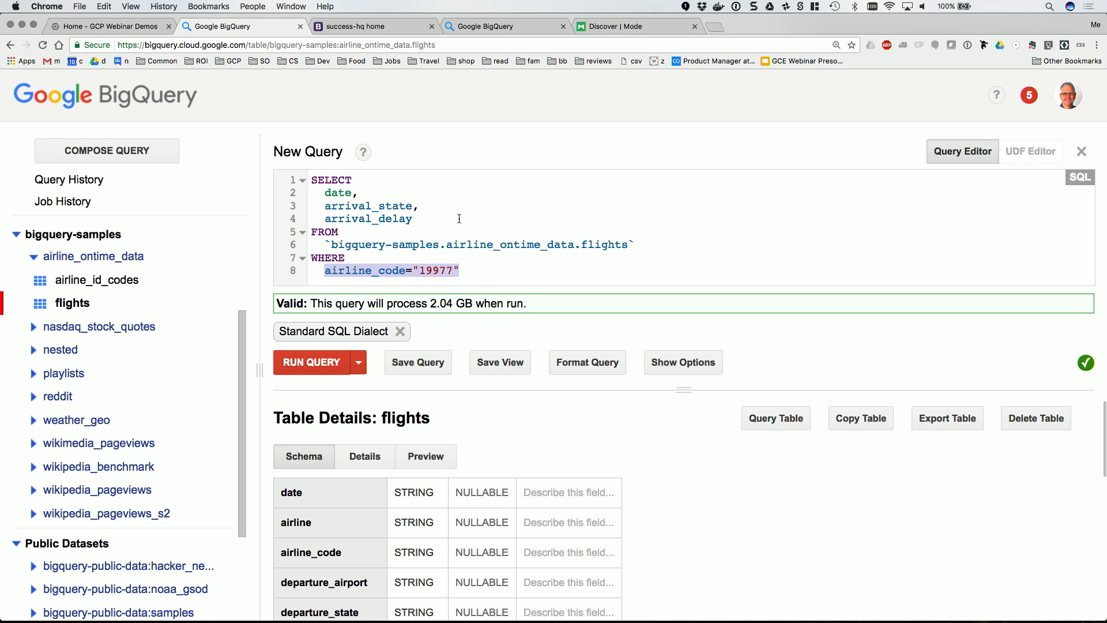
pyautogui.moveTo(459, 219); pyautogui.dragTo(458, 181)
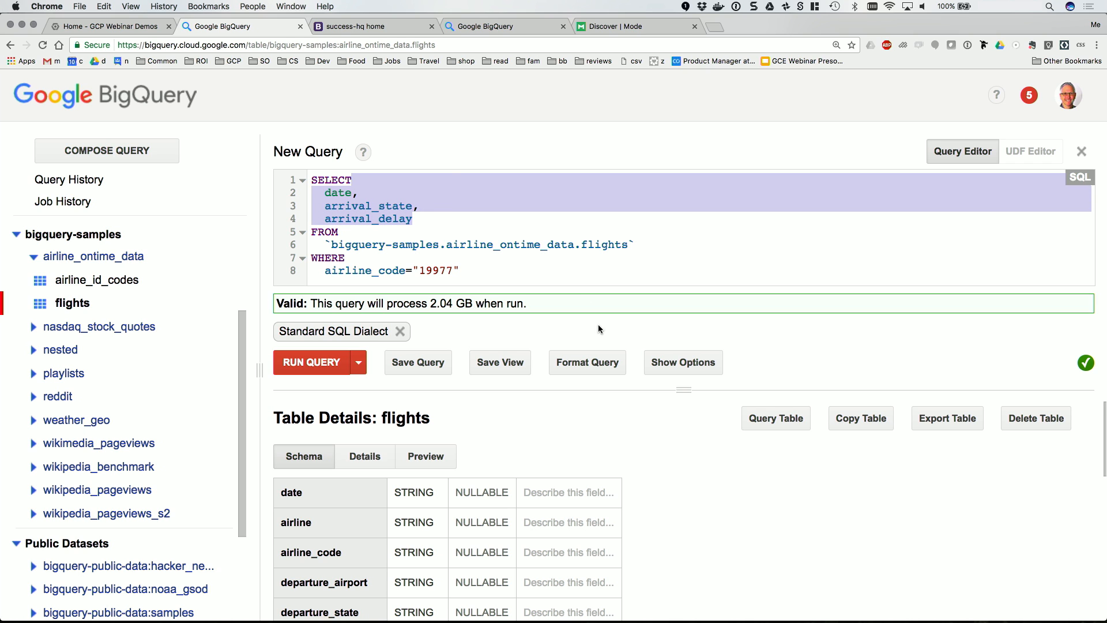
# Run the UA arrivals query with cached results turned off and review the returned rows.
pyautogui.click(664, 362)
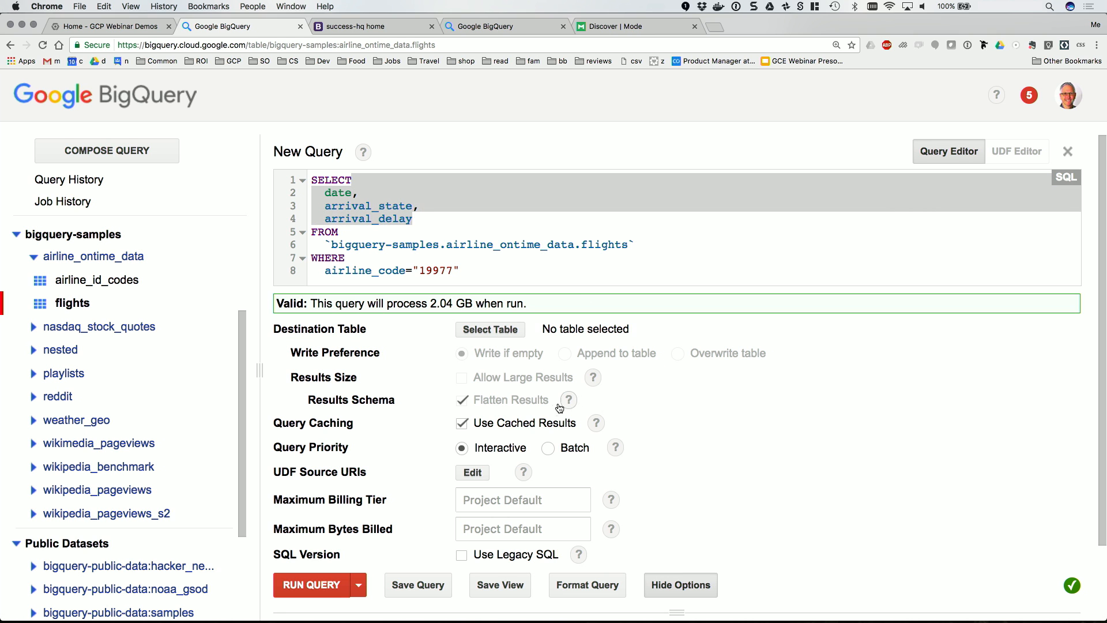
pyautogui.click(523, 425)
pyautogui.click(677, 585)
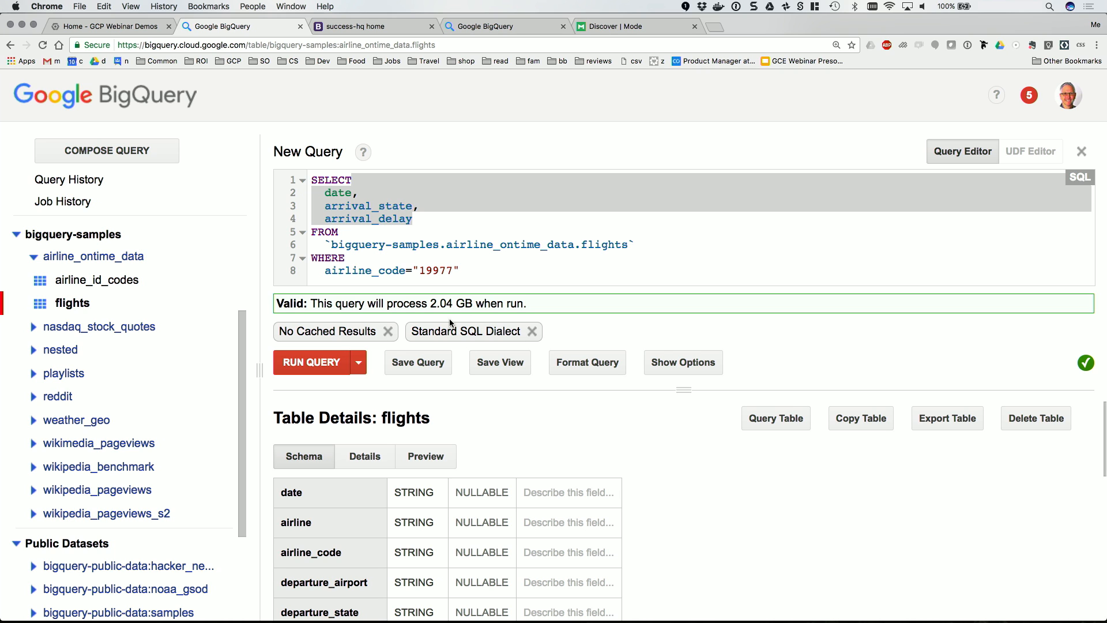
pyautogui.click(316, 364)
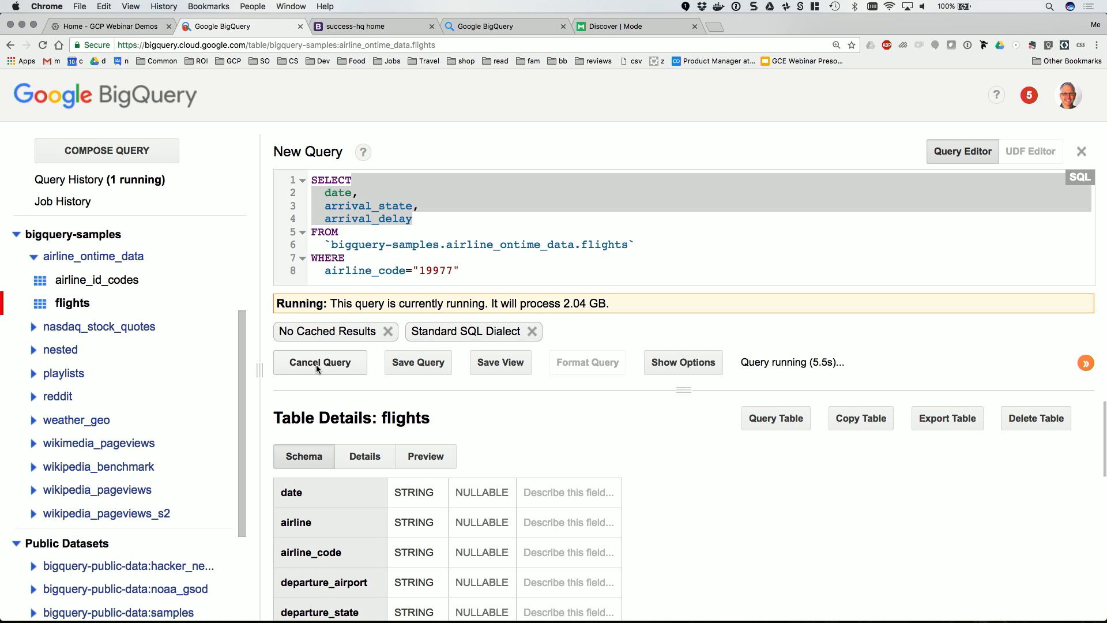
pyautogui.moveTo(692, 386); pyautogui.dragTo(693, 371)
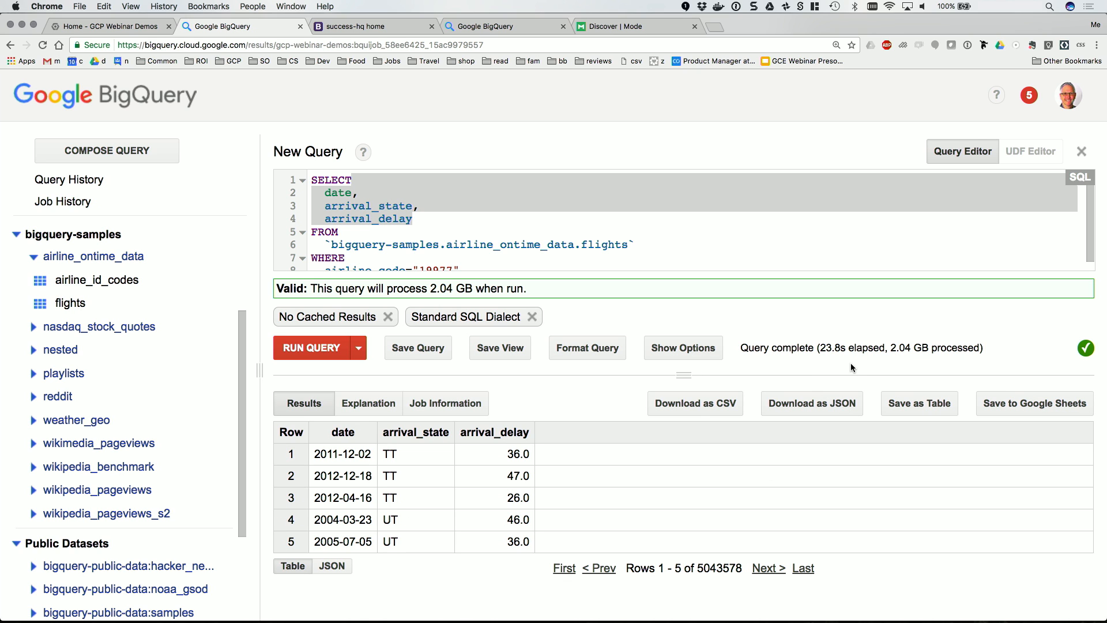
pyautogui.doubleClick(725, 566)
pyautogui.click(741, 568)
pyautogui.moveTo(683, 376); pyautogui.dragTo(682, 395)
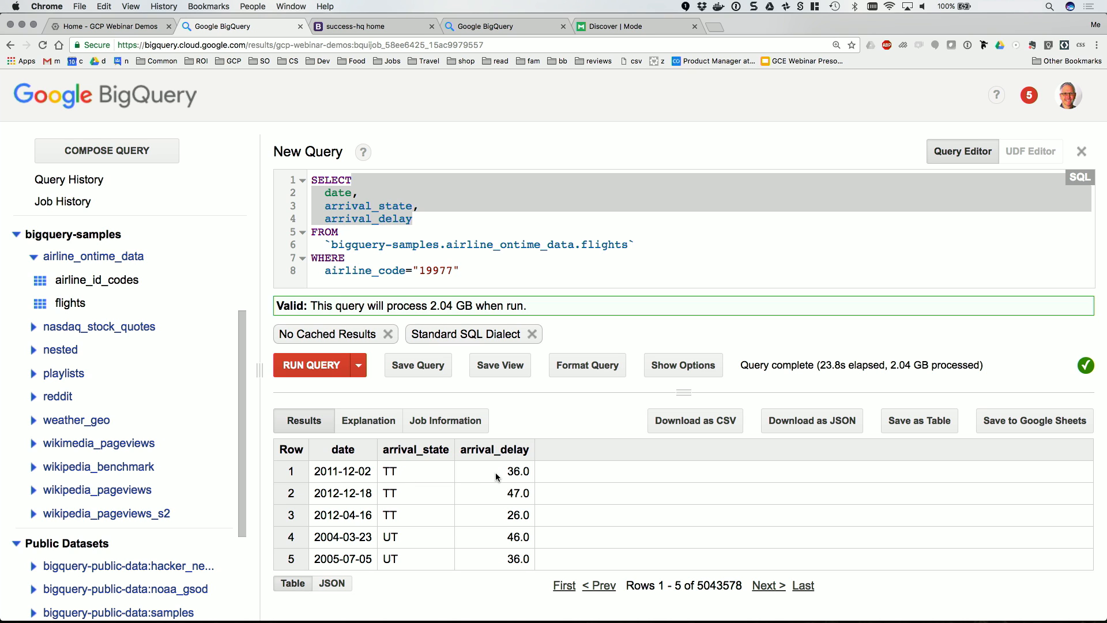
# Switch to Sublime Text and copy the query for average delay by month by arrival_state from queries.sql.
pyautogui.press('super+Tab')
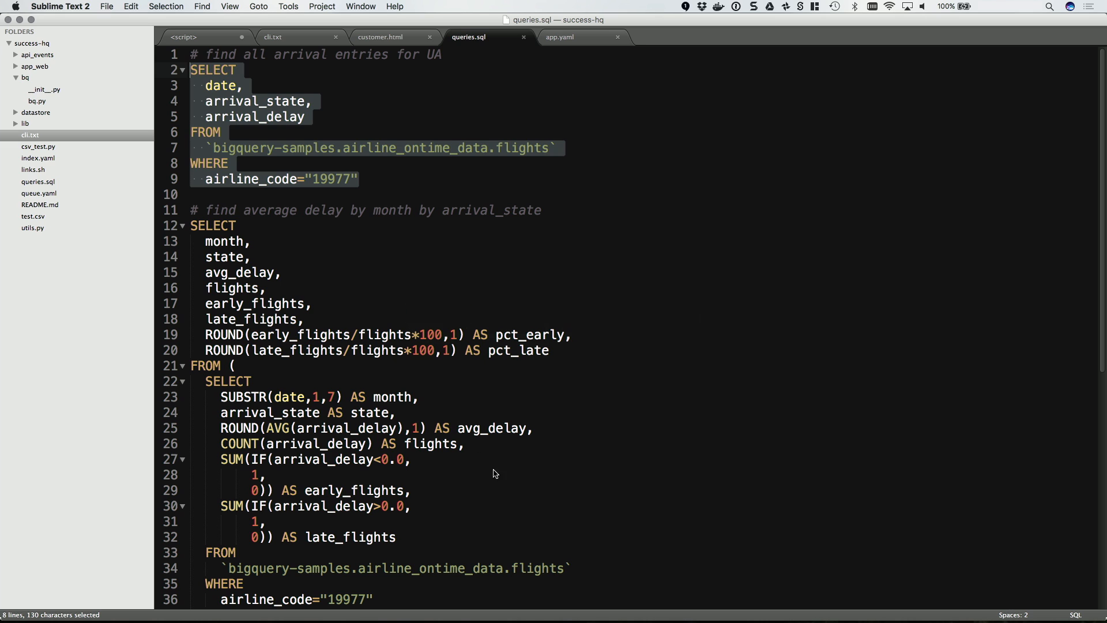
pyautogui.click(373, 246)
pyautogui.scroll(-5, 392, 314)
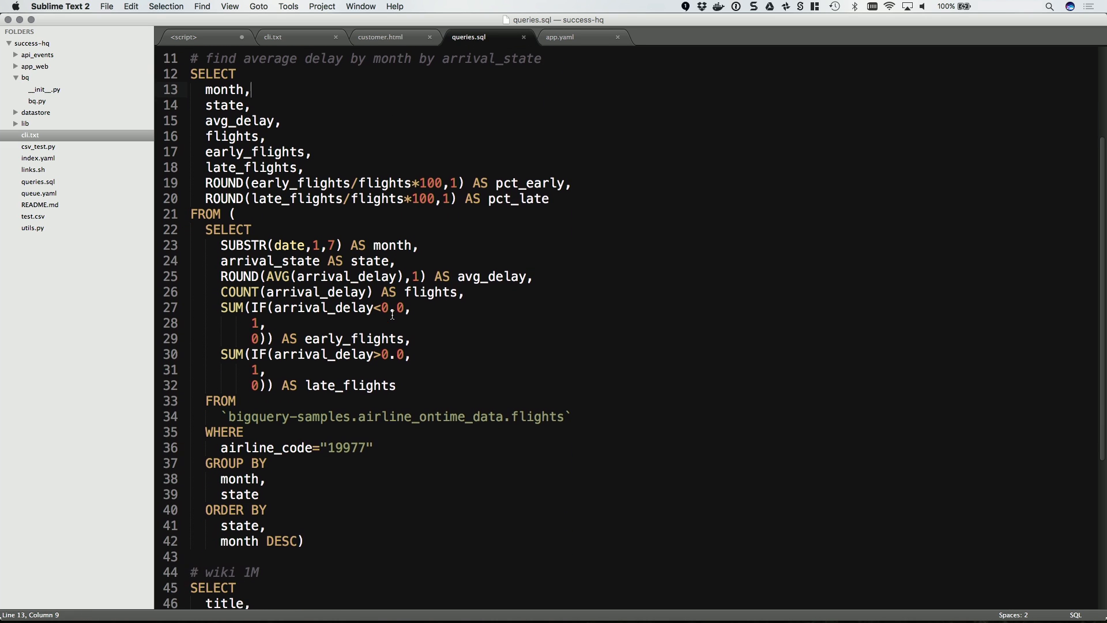
pyautogui.moveTo(307, 533); pyautogui.dragTo(190, 66)
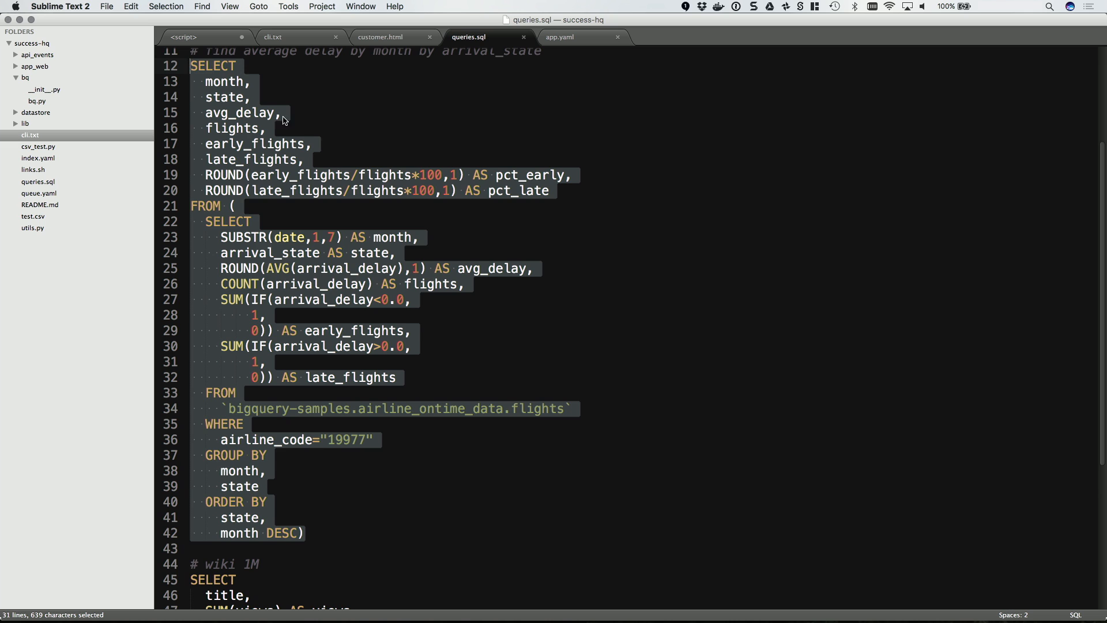
pyautogui.scroll(2, 353, 173)
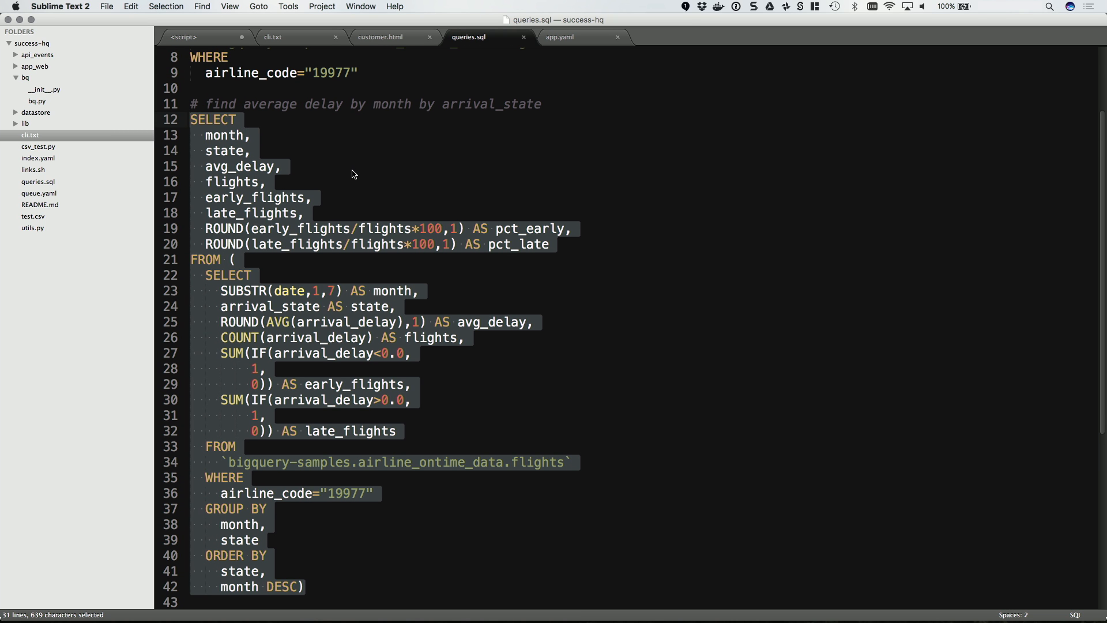
pyautogui.press('super+c')
# Return to BigQuery in Chrome, replace the query text with the copied average delay query and run it.
pyautogui.press('super+Tab')
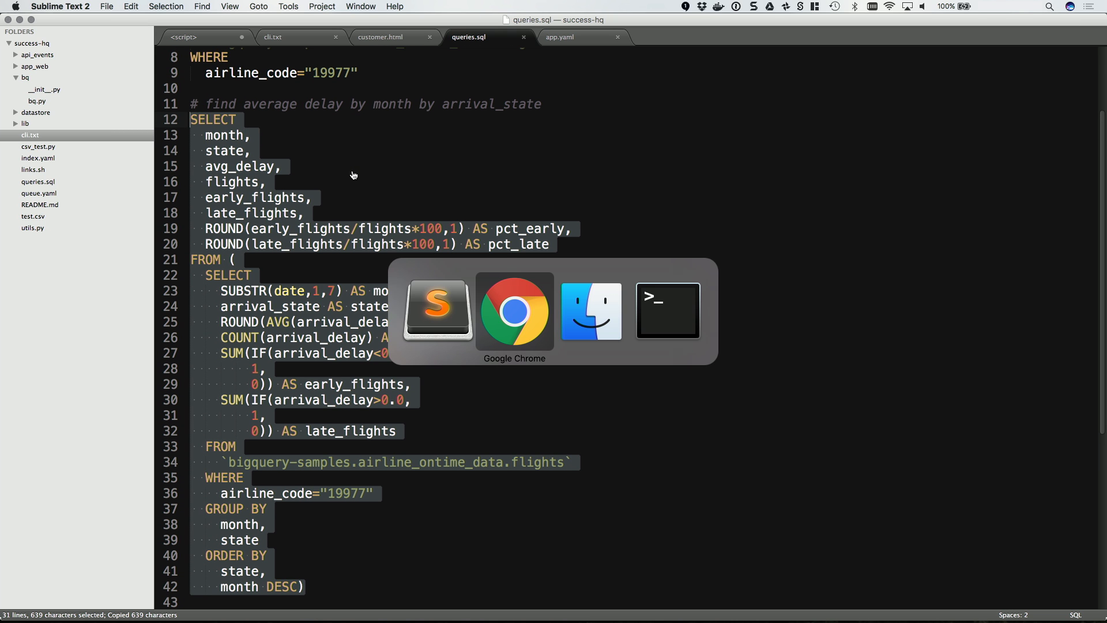
pyautogui.press('super+a')
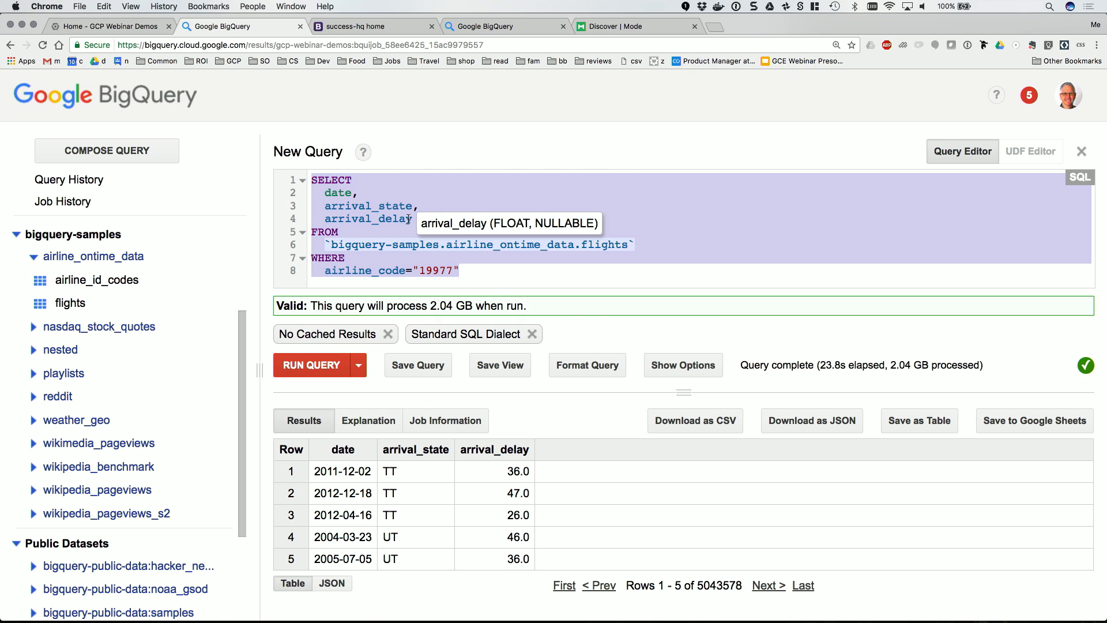
pyautogui.press('super+v')
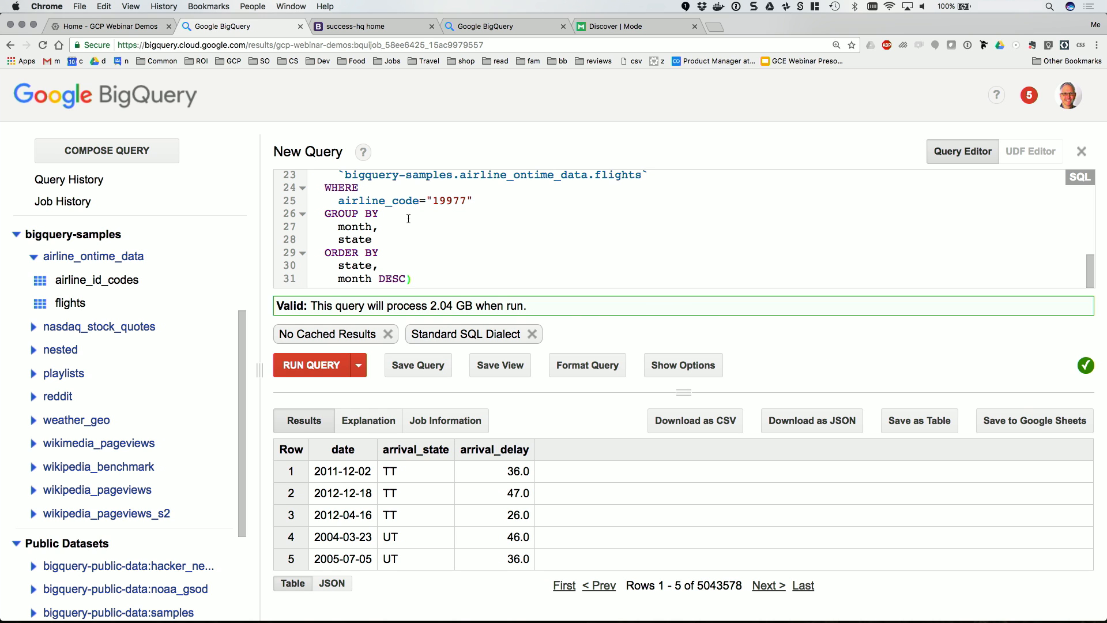
pyautogui.click(310, 364)
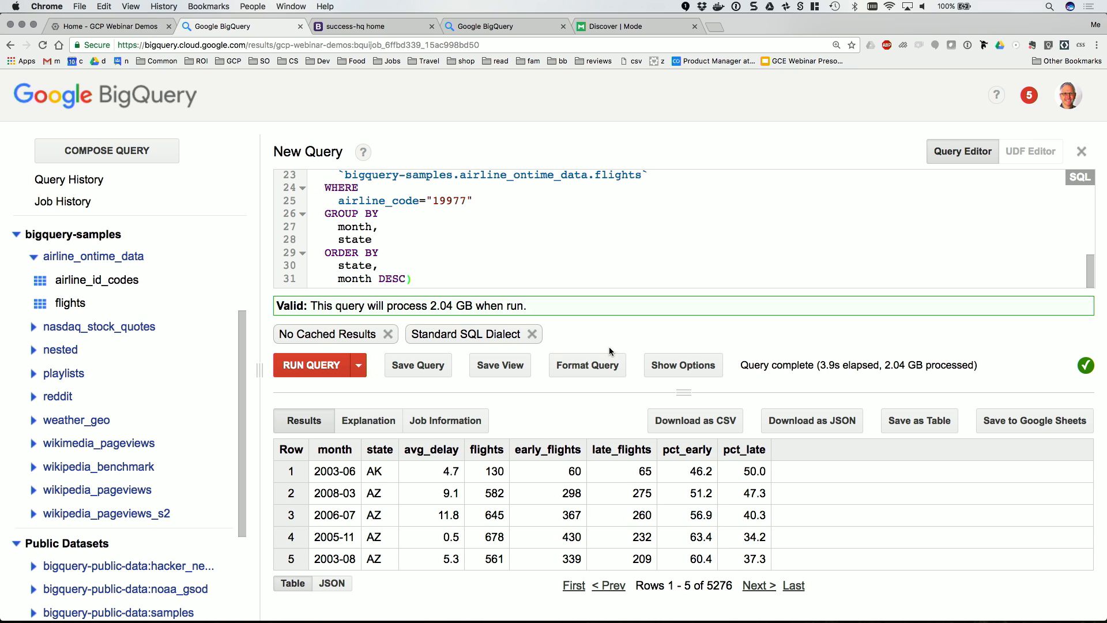
pyautogui.moveTo(682, 387); pyautogui.dragTo(681, 369)
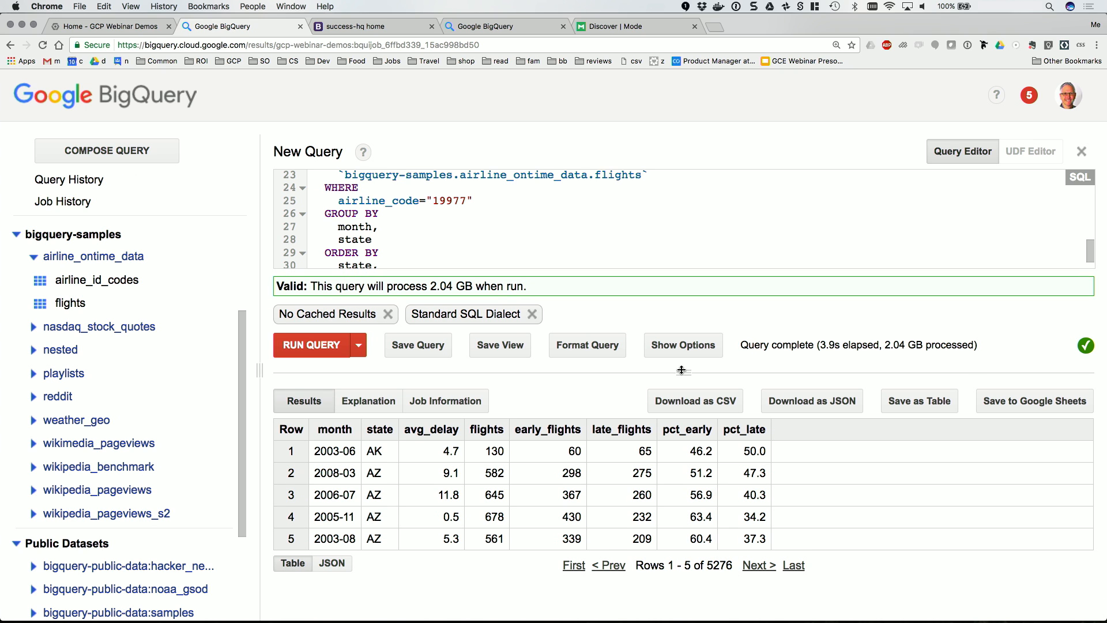
pyautogui.moveTo(707, 566); pyautogui.dragTo(719, 568)
# Examine the average delay query's SQL, from the outer column list through the inner aggregation and grouping clauses.
pyautogui.moveTo(677, 377); pyautogui.dragTo(663, 486)
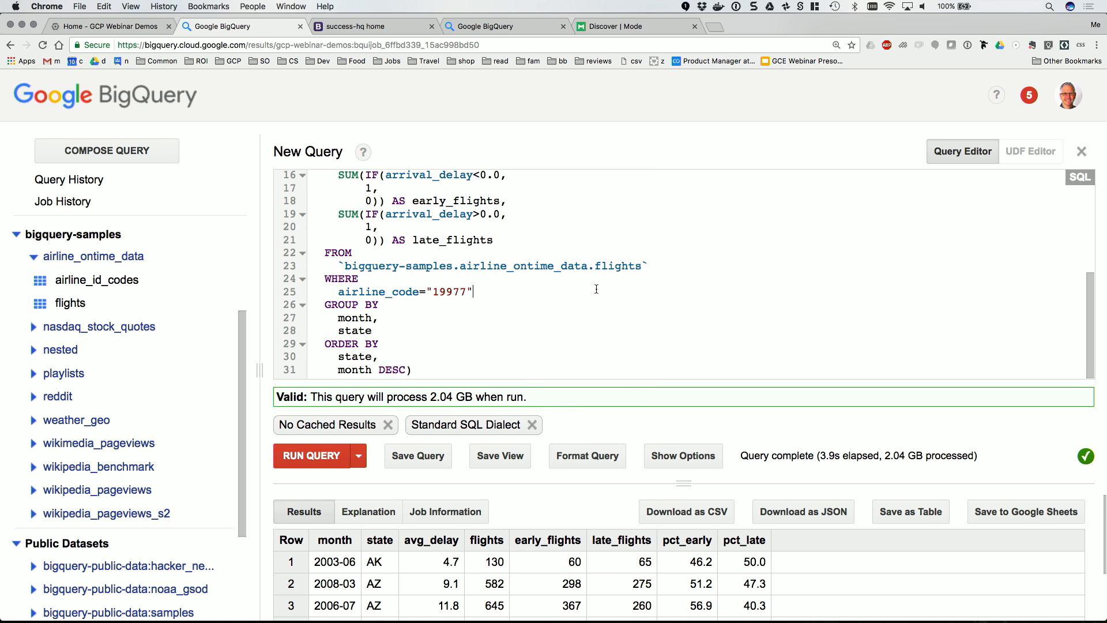
pyautogui.scroll(5, 596, 288)
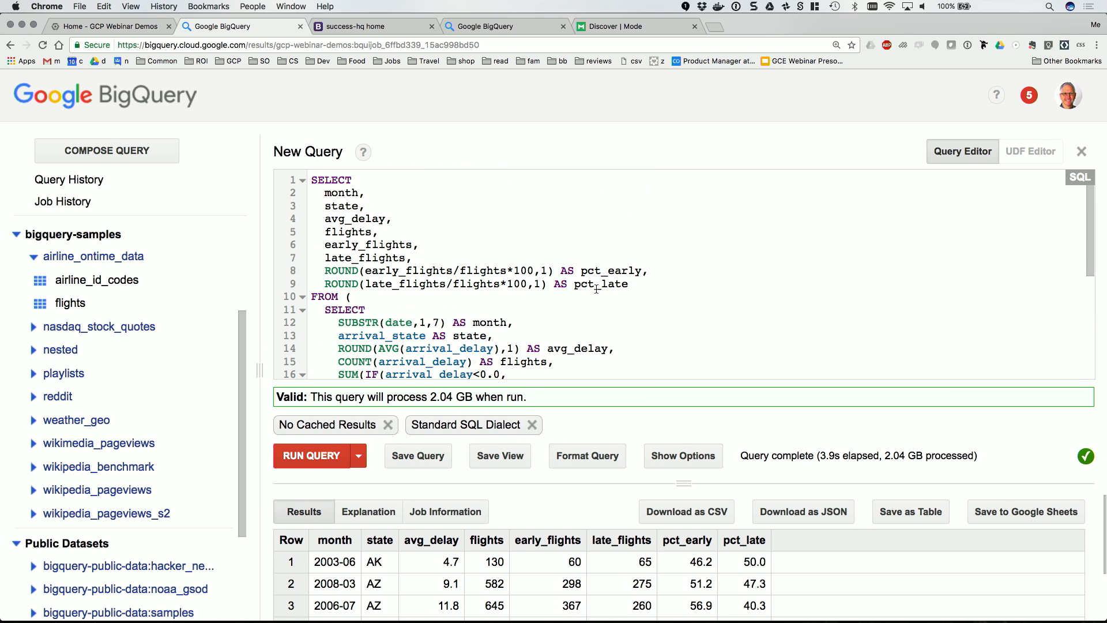
pyautogui.scroll(-5, 596, 289)
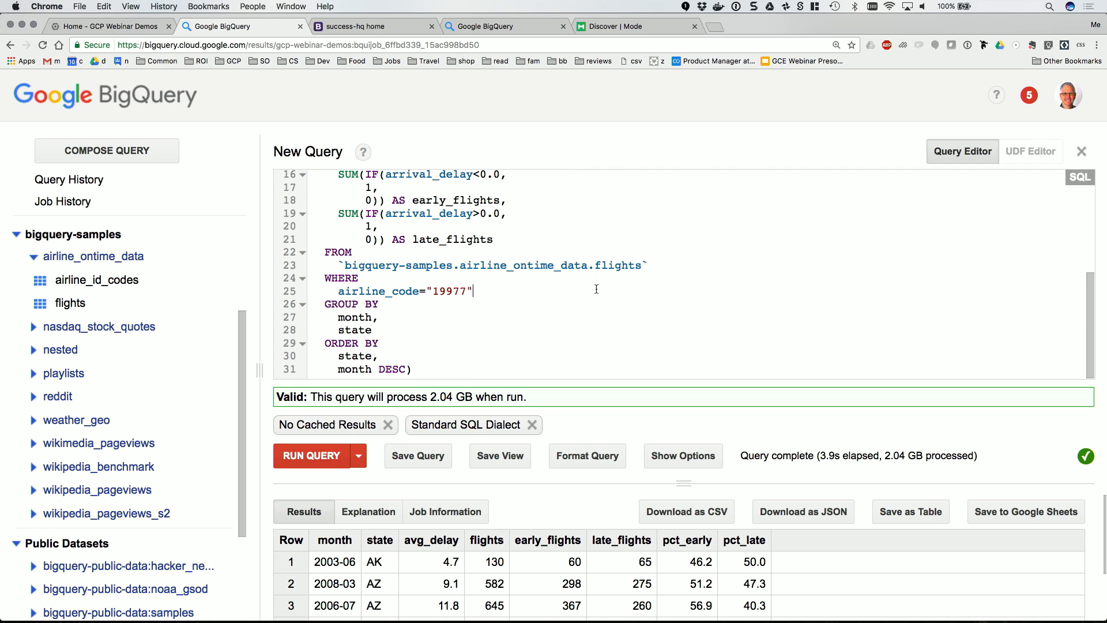
pyautogui.scroll(5, 597, 289)
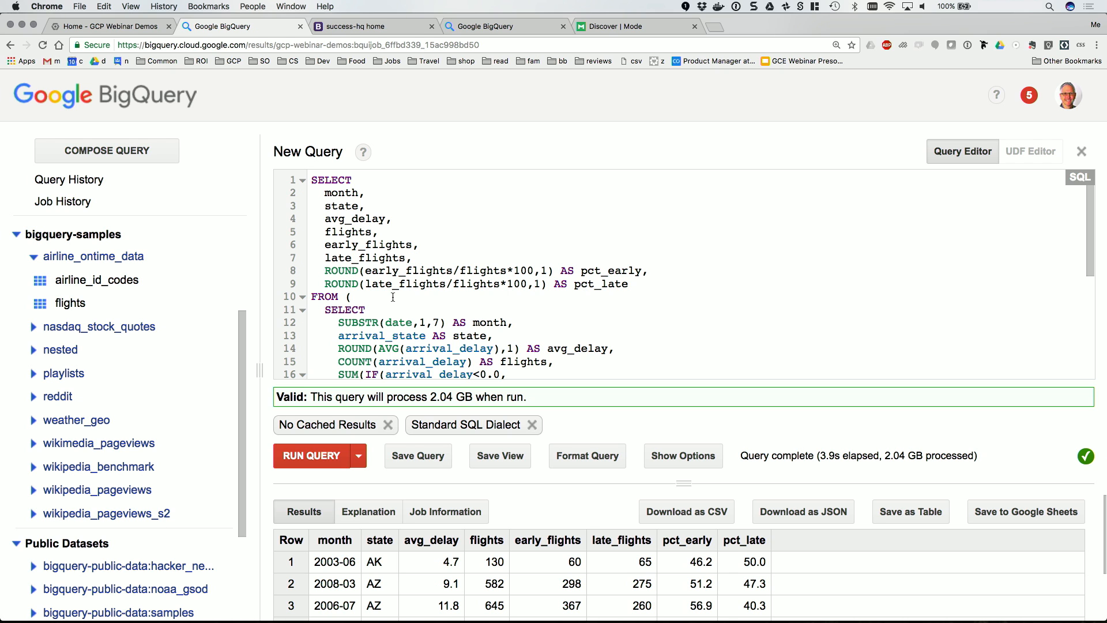
pyautogui.scroll(-3, 393, 297)
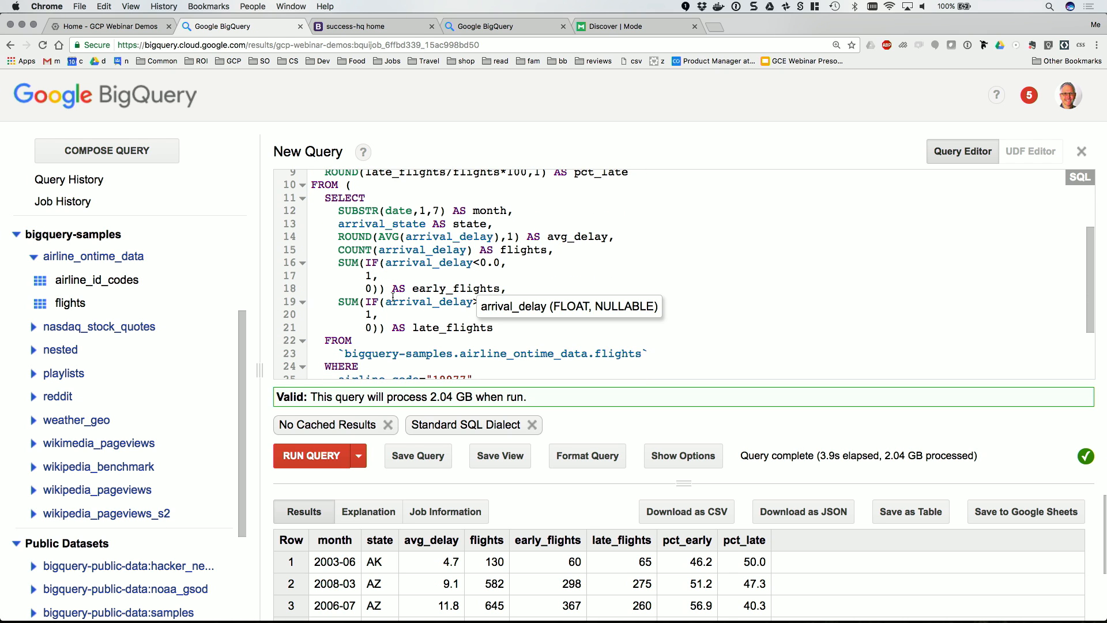
pyautogui.scroll(-2, 392, 297)
pyautogui.moveTo(683, 487); pyautogui.dragTo(671, 423)
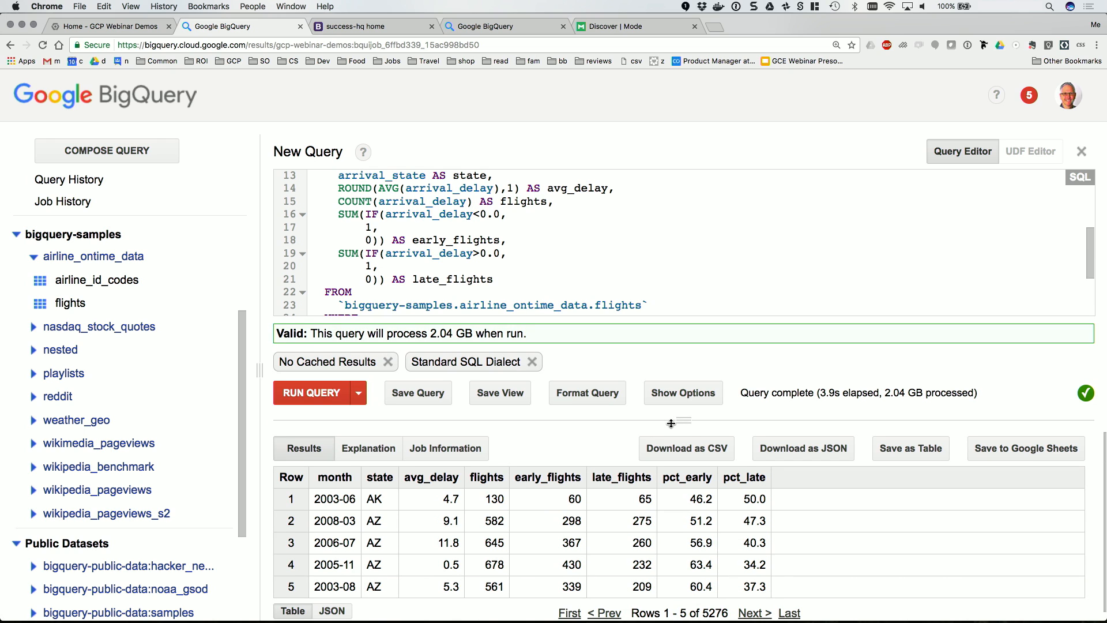
# Switch to Sublime Text and copy the wiki 1M query, which sums views of titles matching Davis, from queries.sql.
pyautogui.press('super+Tab')
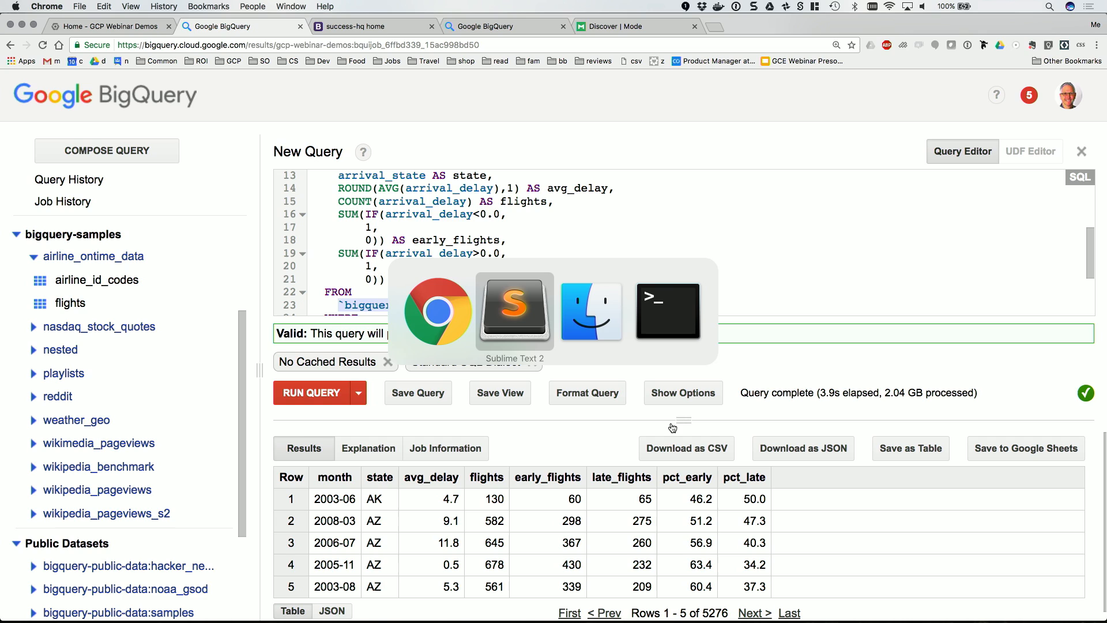
pyautogui.scroll(-6, 537, 325)
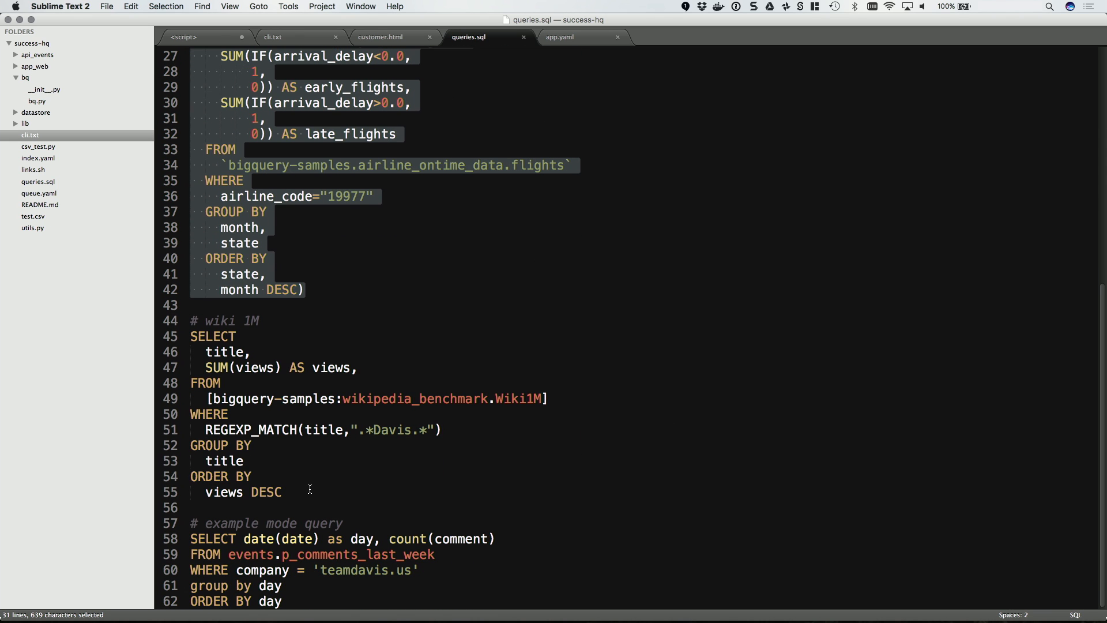
pyautogui.press('super+Tab')
pyautogui.press('Escape')
pyautogui.moveTo(311, 491); pyautogui.dragTo(186, 344)
pyautogui.press('super+c')
# Return to BigQuery in Chrome, collapse airline_ontime_data, expand wikipedia_benchmark and view the schema of its Wiki1M table.
pyautogui.press('super+Tab')
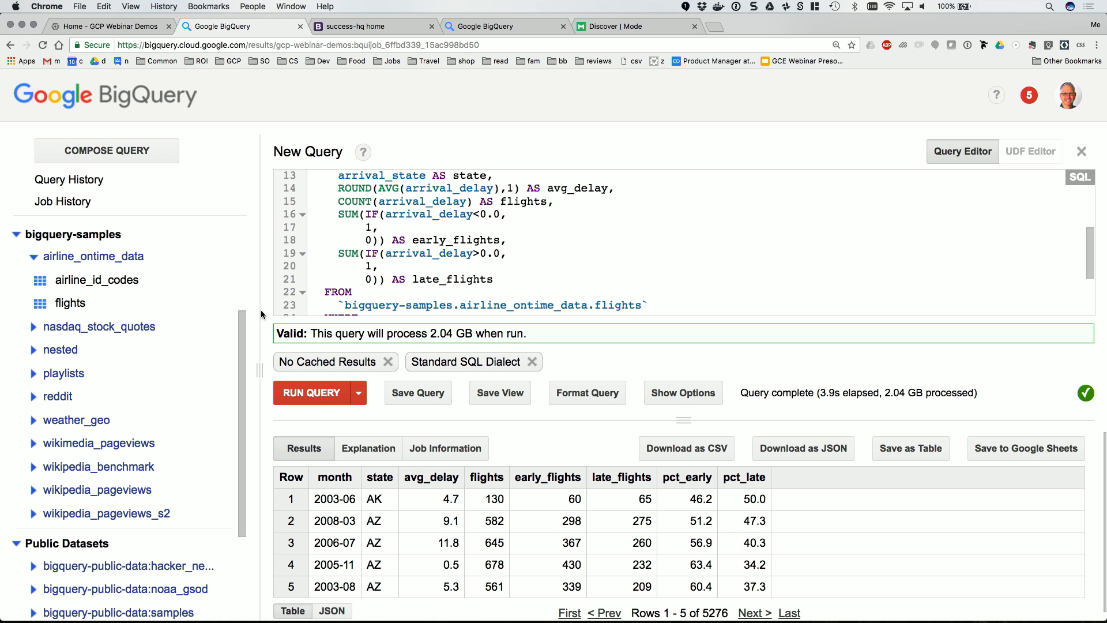
pyautogui.click(33, 258)
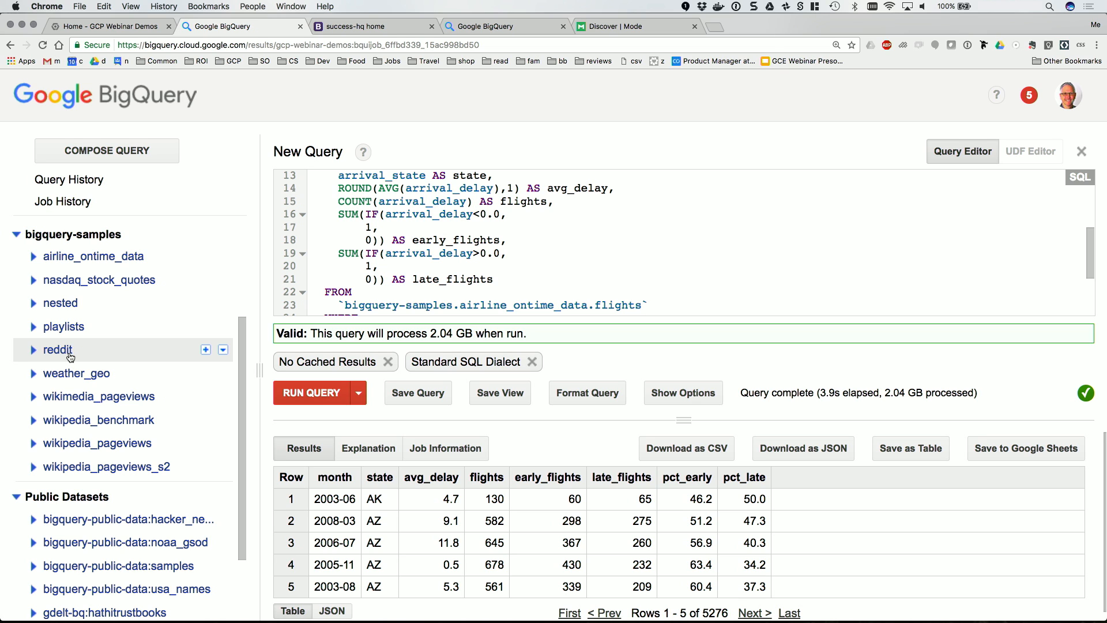
pyautogui.click(33, 420)
pyautogui.scroll(-2, 58, 424)
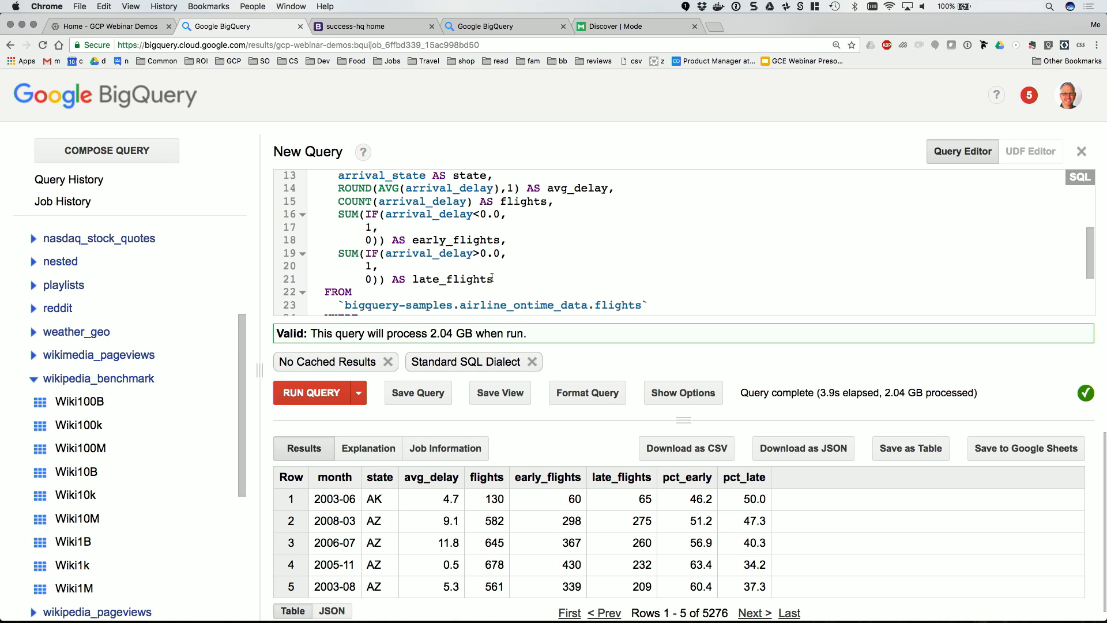
pyautogui.scroll(-3, 116, 415)
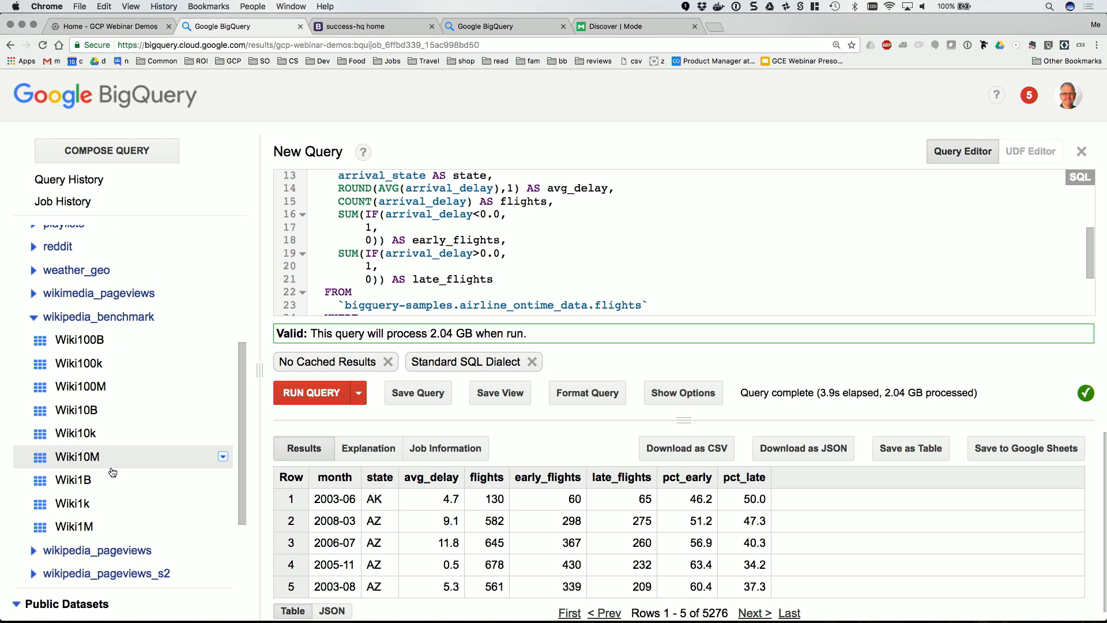
pyautogui.click(74, 527)
pyautogui.scroll(-3, 461, 519)
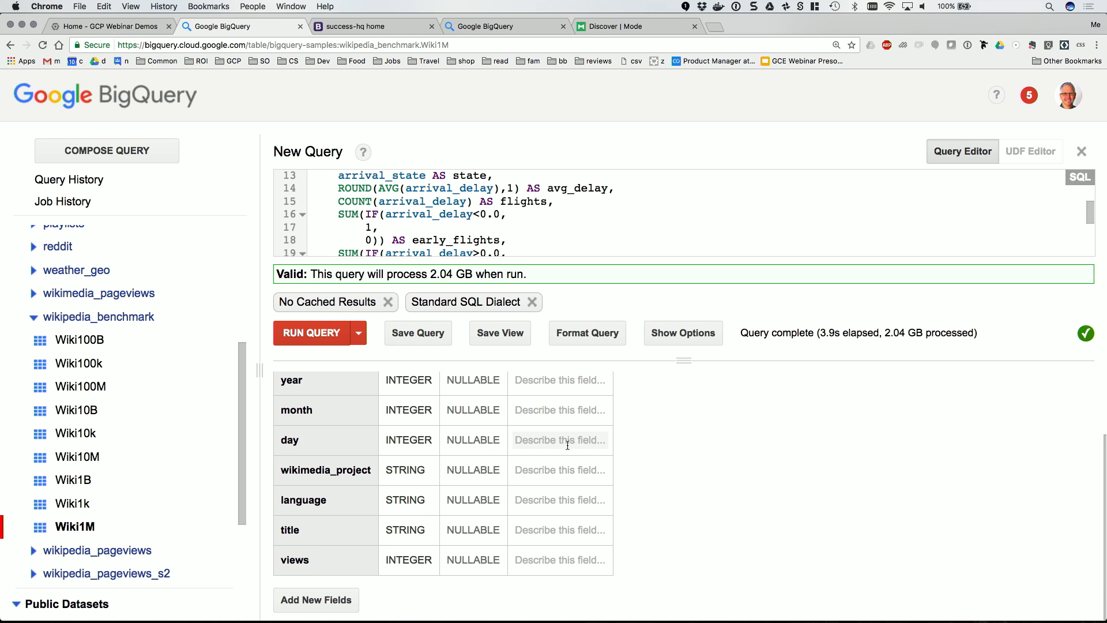
# Enlarge the query editor, replace its text with the copied wiki 1M query, and remove the Standard SQL Dialect and No Cached Results options.
pyautogui.moveTo(684, 361); pyautogui.dragTo(684, 427)
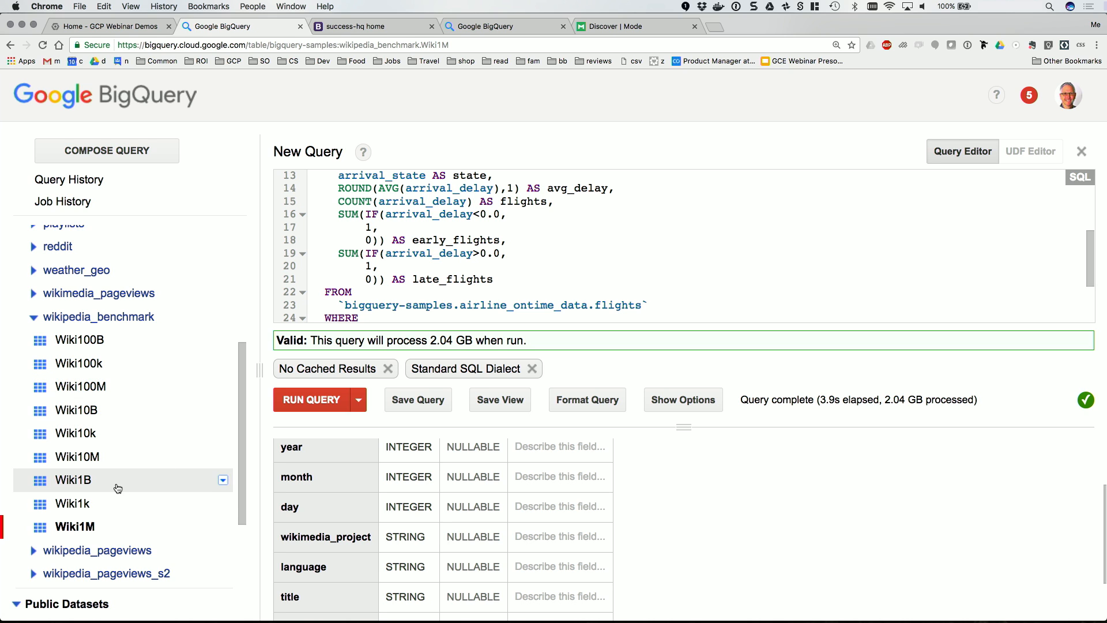
pyautogui.press('super+a')
pyautogui.press('super+v')
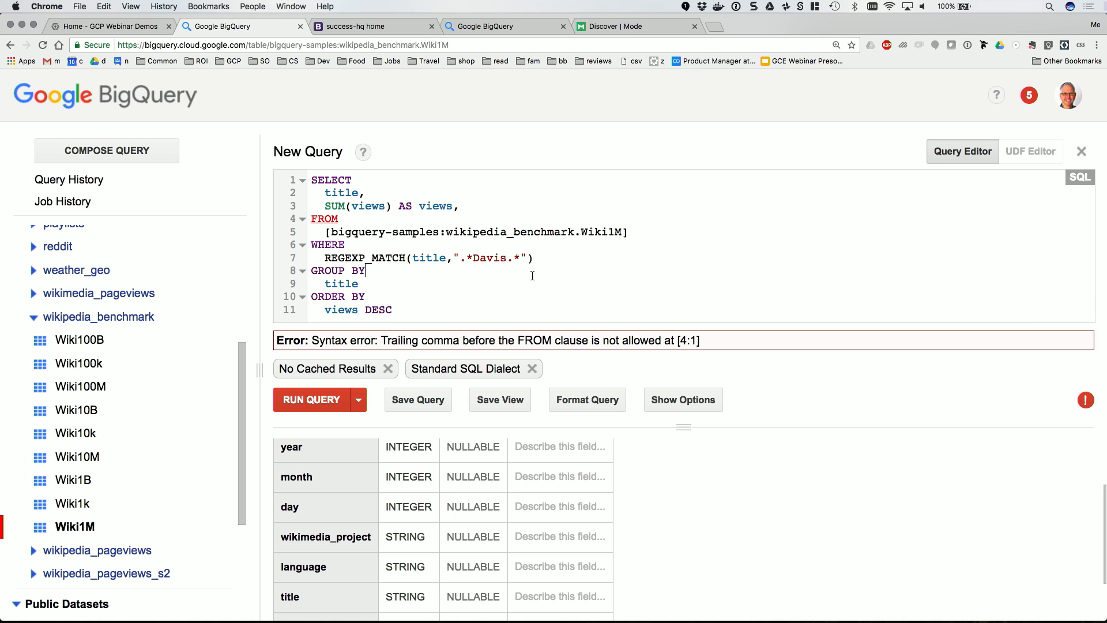
pyautogui.click(531, 369)
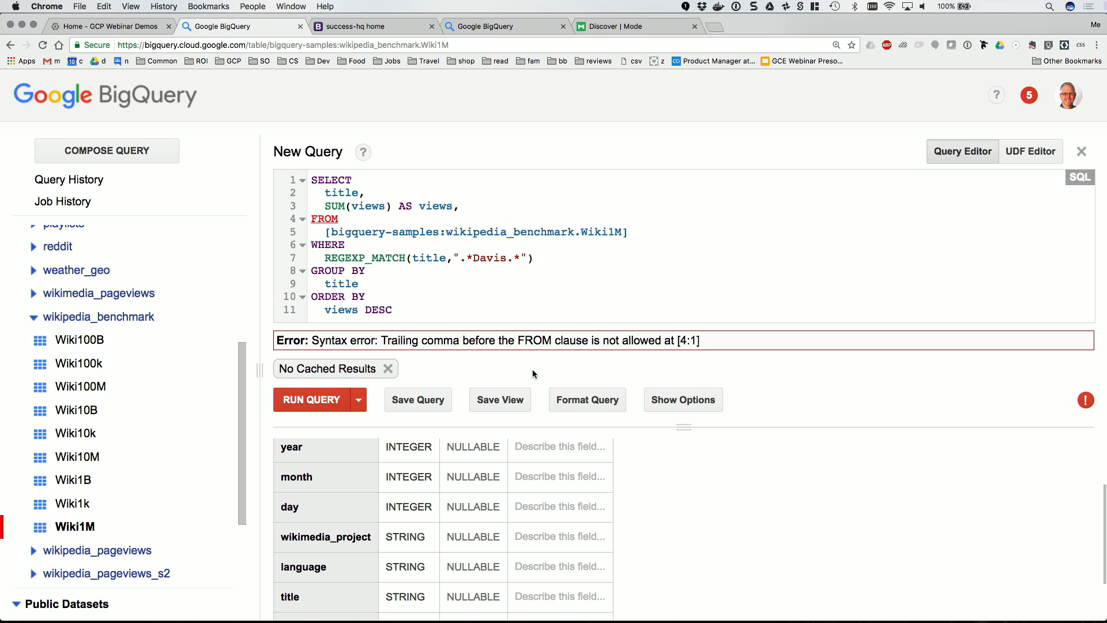
pyautogui.click(387, 370)
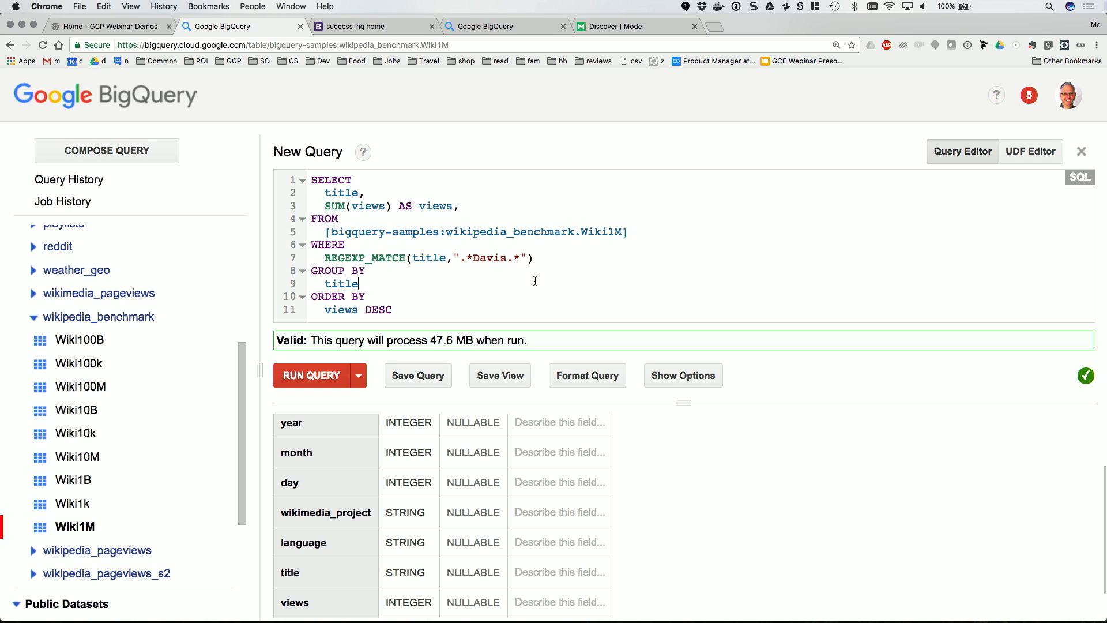
# Point out the Davis title pattern and the title grouping in the query, and run it on Wiki1M.
pyautogui.doubleClick(484, 256)
pyautogui.click(540, 263)
pyautogui.doubleClick(408, 284)
pyautogui.click(329, 380)
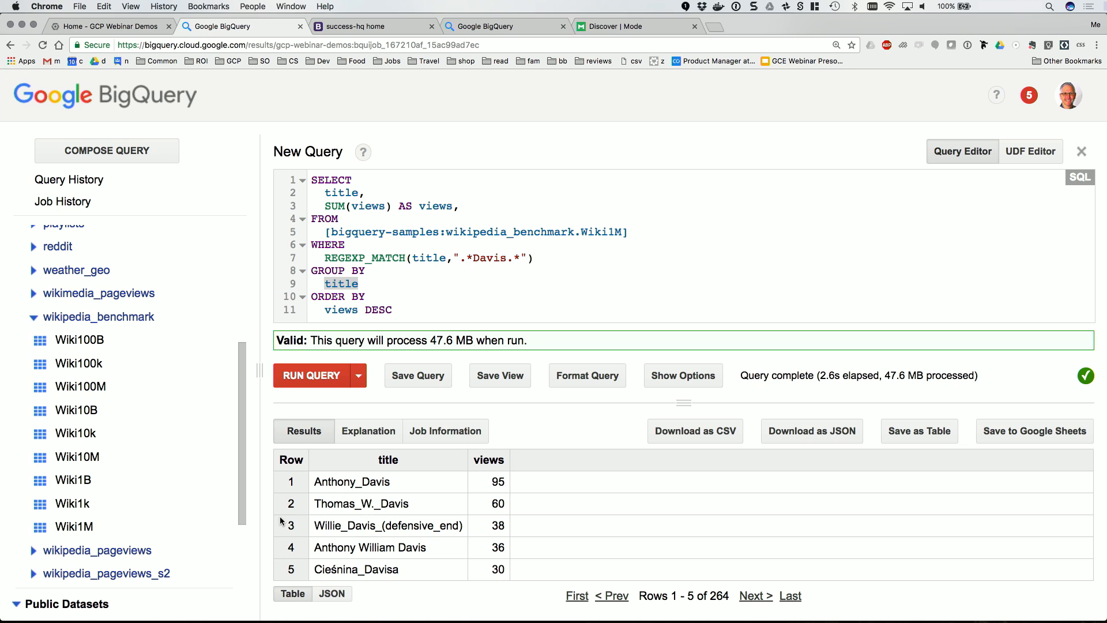
# Change the queried table to Wiki10M, run the query, and check the result row count and the top title's views.
pyautogui.click(605, 266)
pyautogui.click(612, 230)
pyautogui.write('0')
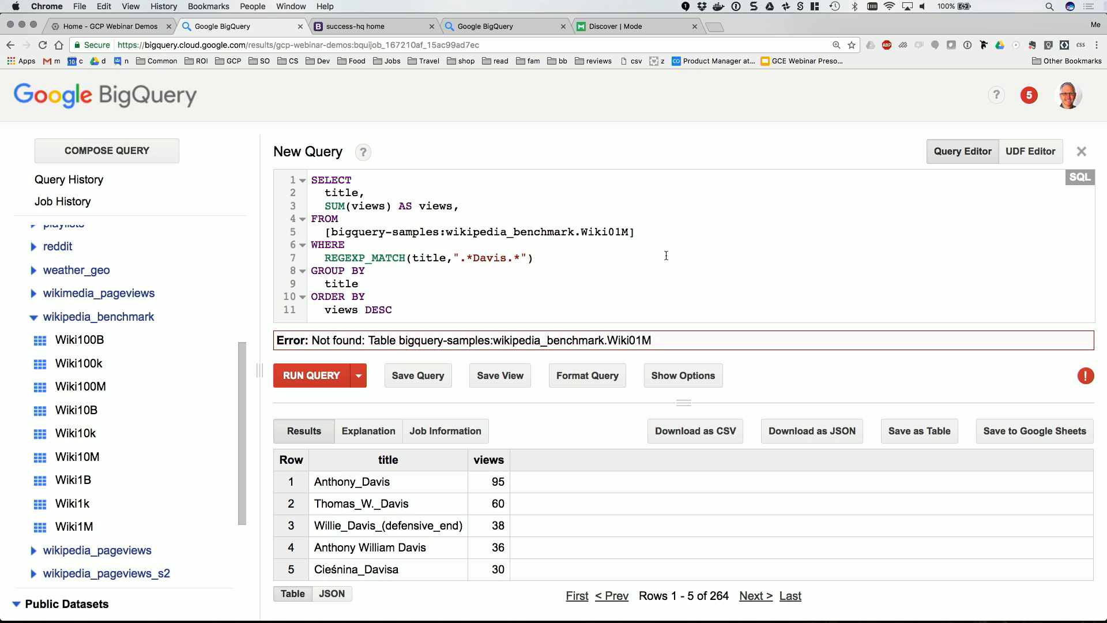
pyautogui.press('BackSpace')
pyautogui.press('Right')
pyautogui.write('0')
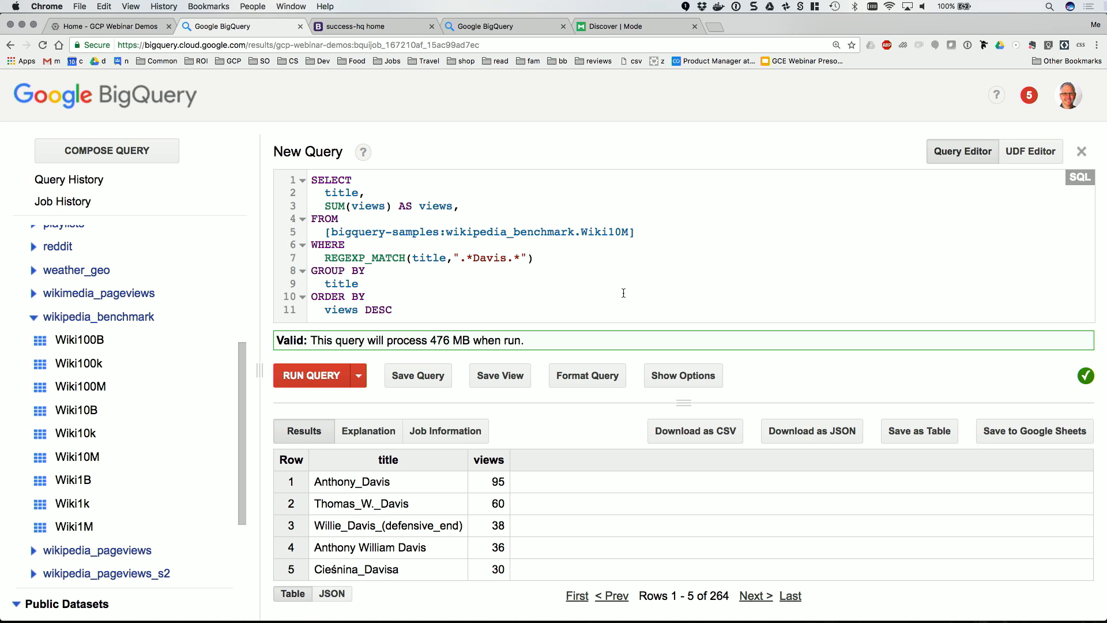
pyautogui.click(320, 375)
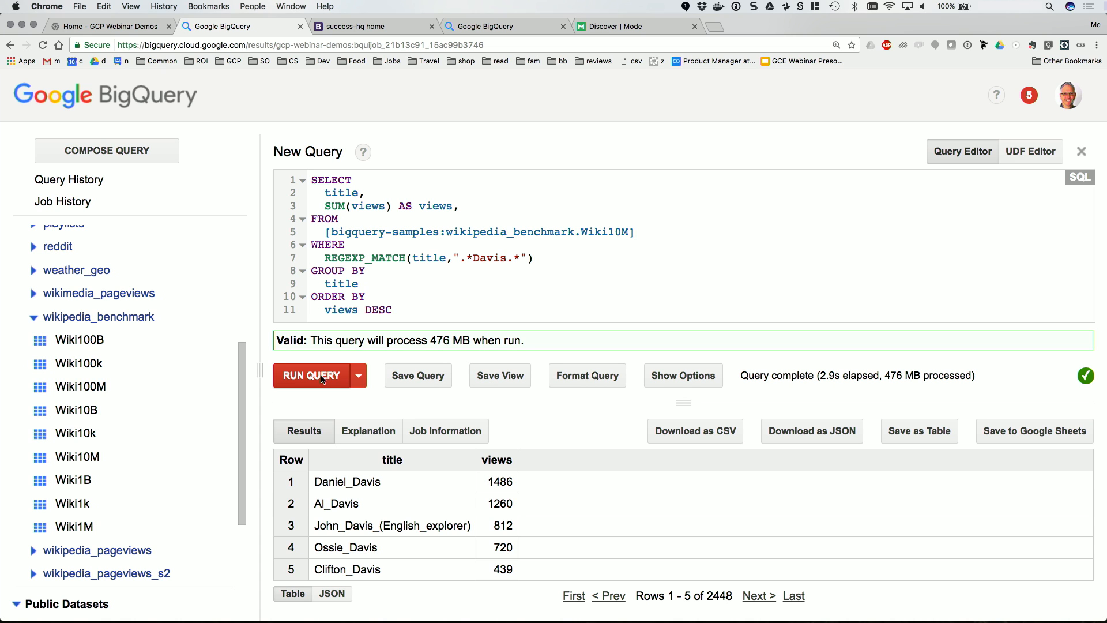
pyautogui.doubleClick(717, 597)
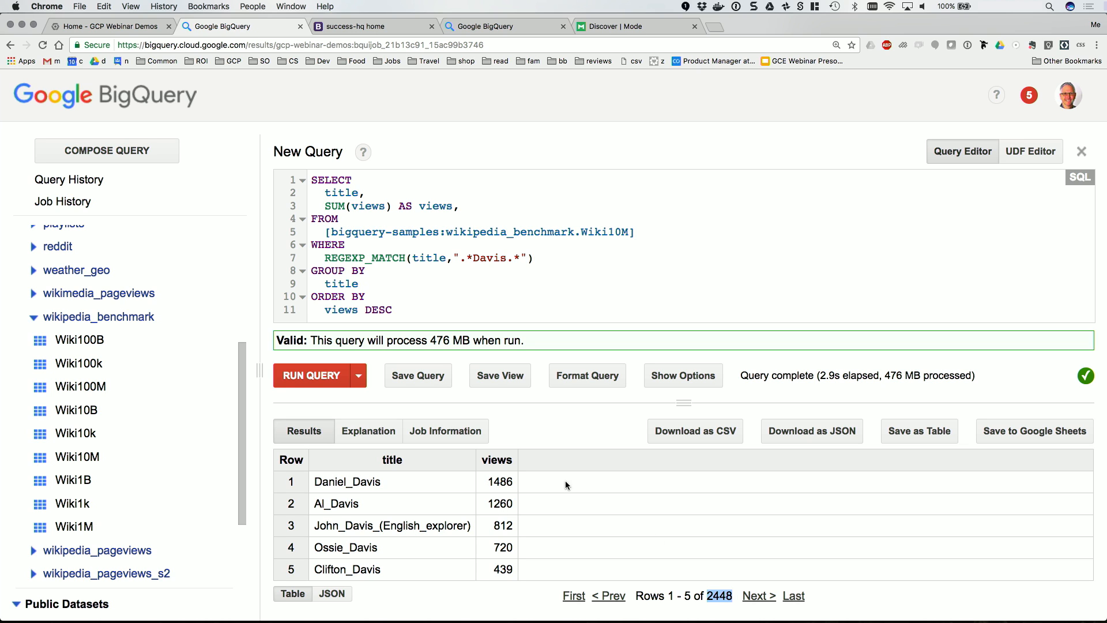
pyautogui.doubleClick(500, 482)
# Change the queried table to Wiki100M, run the query, and point out the first and third titles in the results.
pyautogui.click(532, 271)
pyautogui.click(621, 231)
pyautogui.write('0')
pyautogui.click(306, 376)
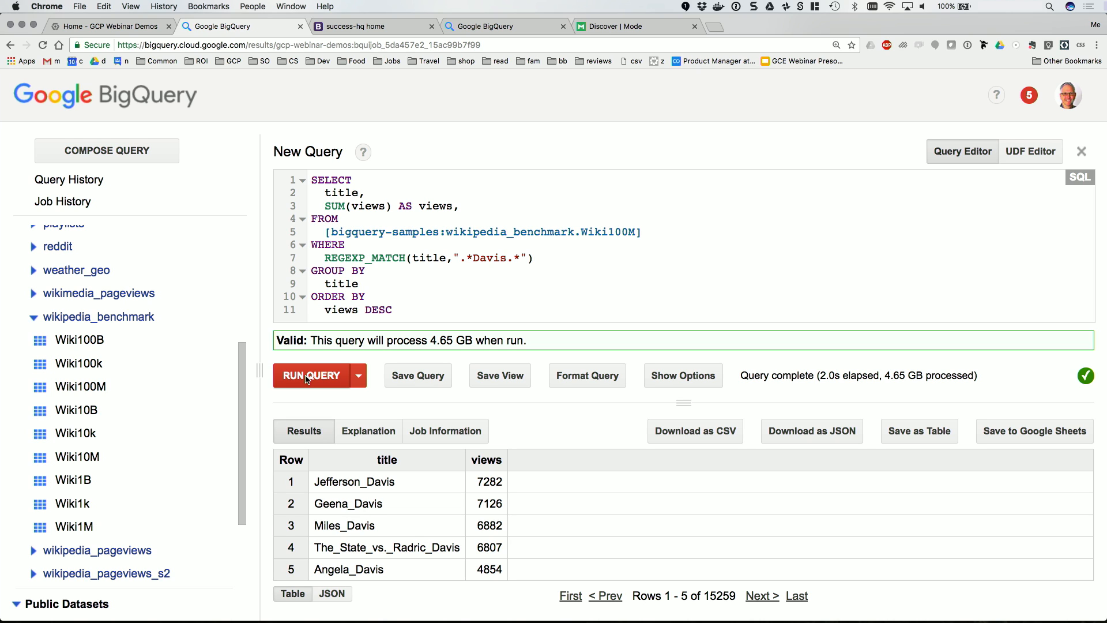
pyautogui.doubleClick(395, 483)
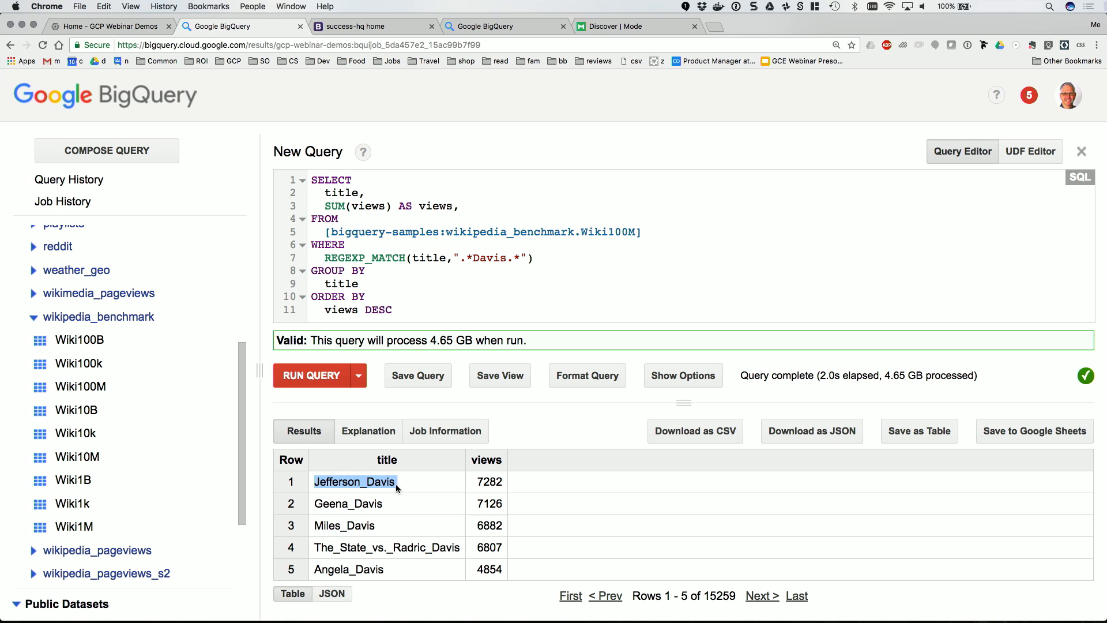
pyautogui.doubleClick(370, 525)
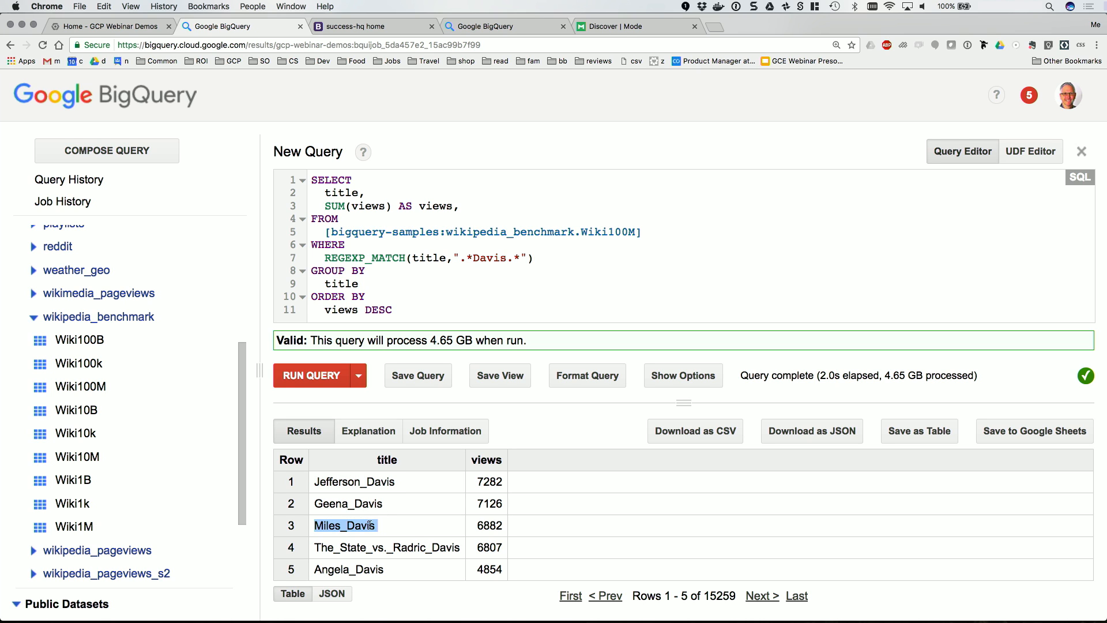
# Change the queried table to Wiki100B, run the query, and check the top title's view count.
pyautogui.click(637, 233)
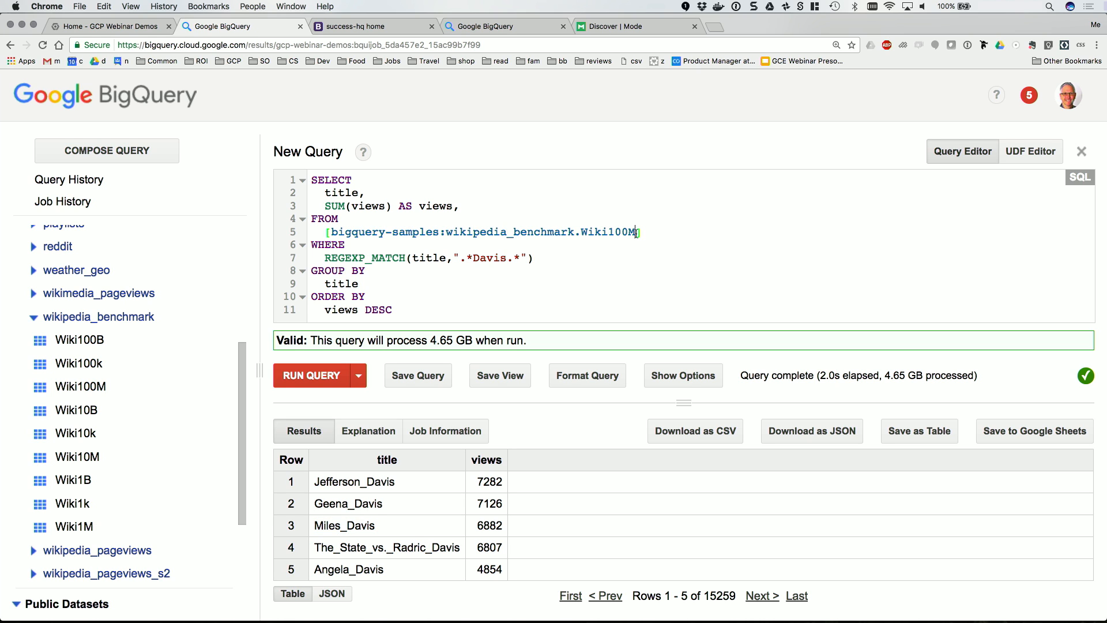
pyautogui.press('BackSpace')
pyautogui.write('B')
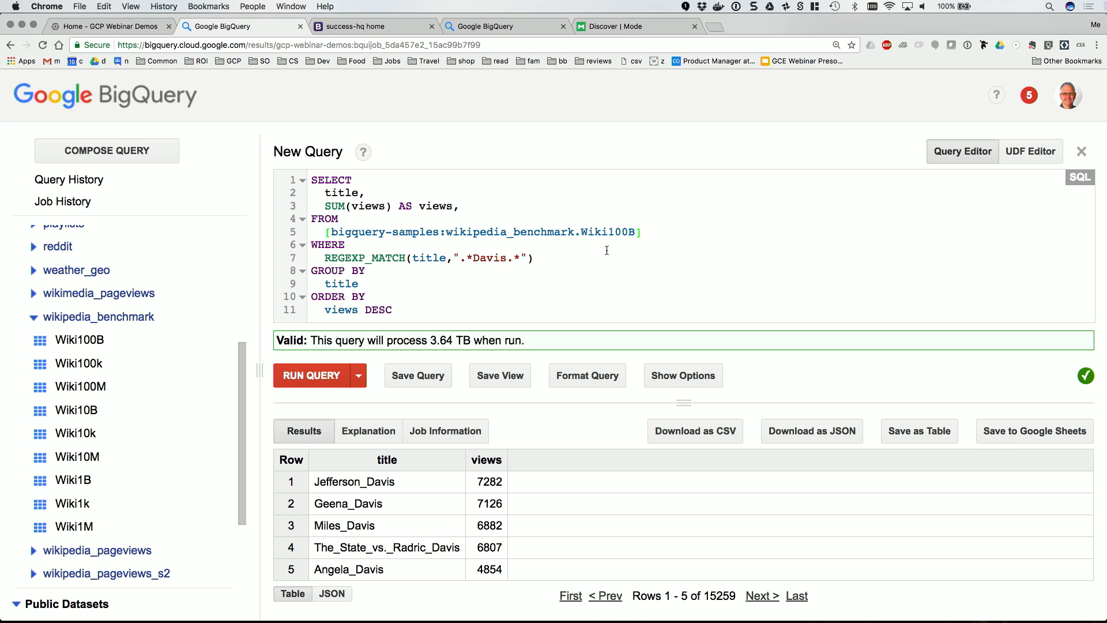
pyautogui.click(333, 378)
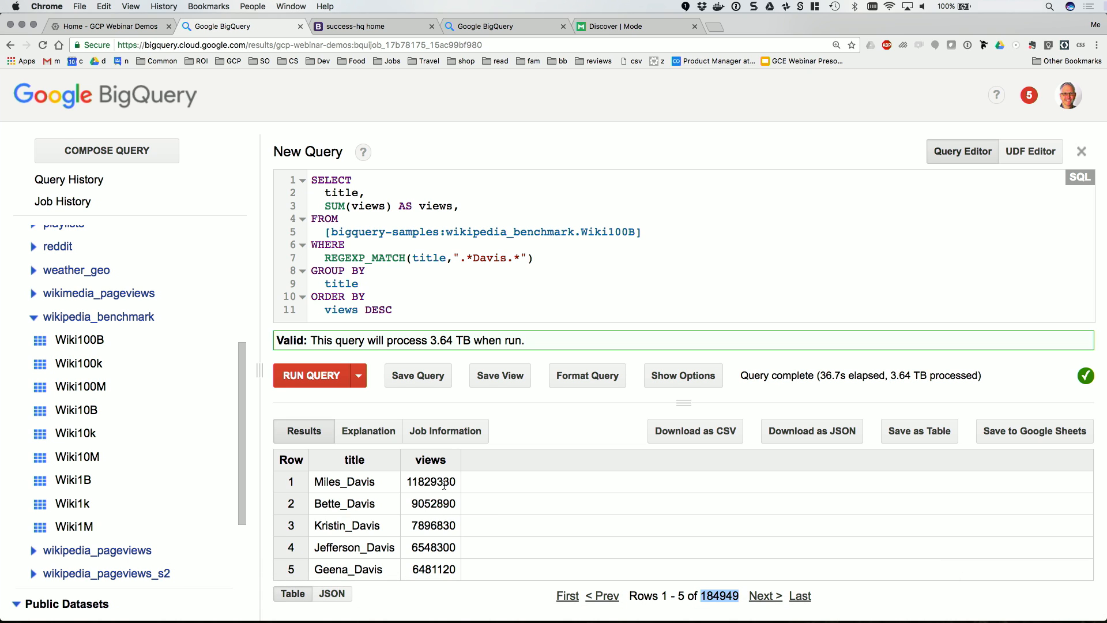
pyautogui.doubleClick(444, 482)
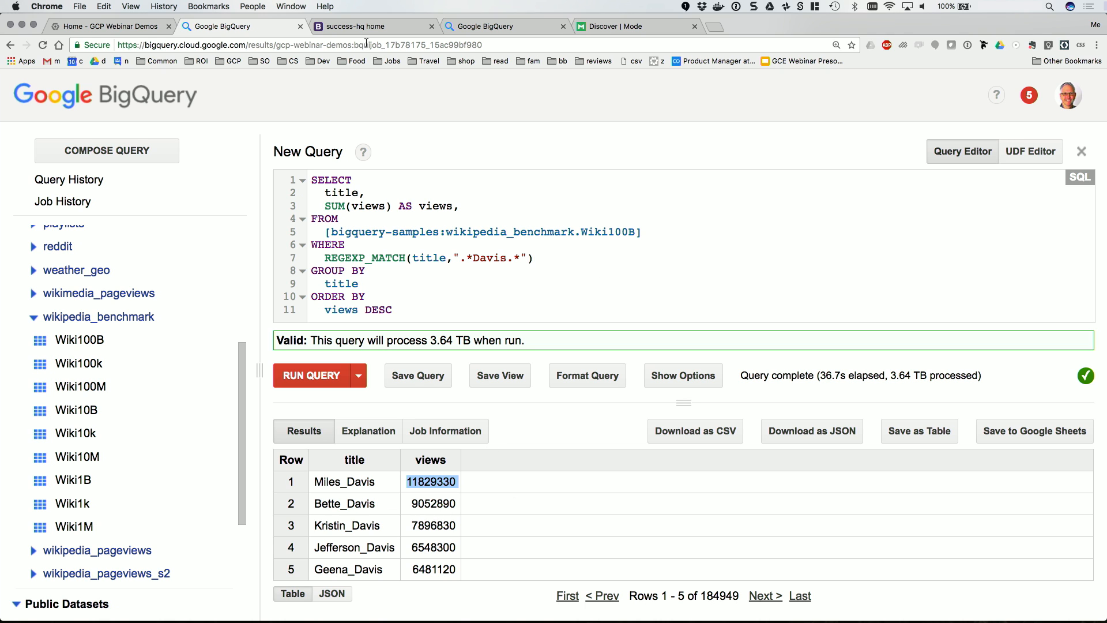
# Switch to the success-hq site, open the teamdavis.us customer dashboard from Renewals, and look through its usage charts.
pyautogui.click(365, 28)
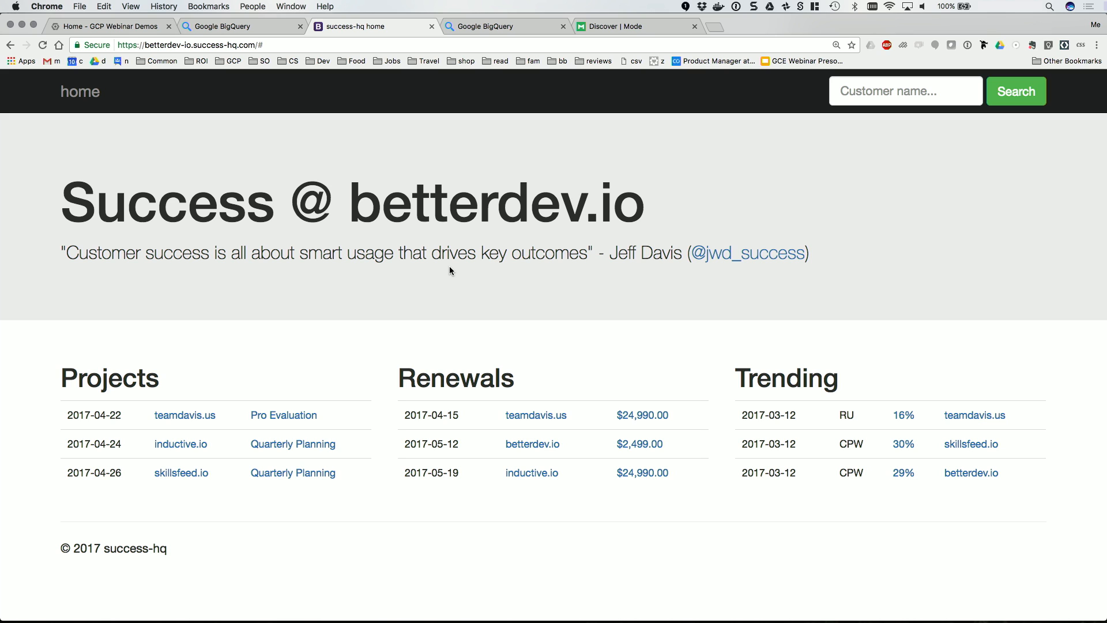
pyautogui.click(539, 424)
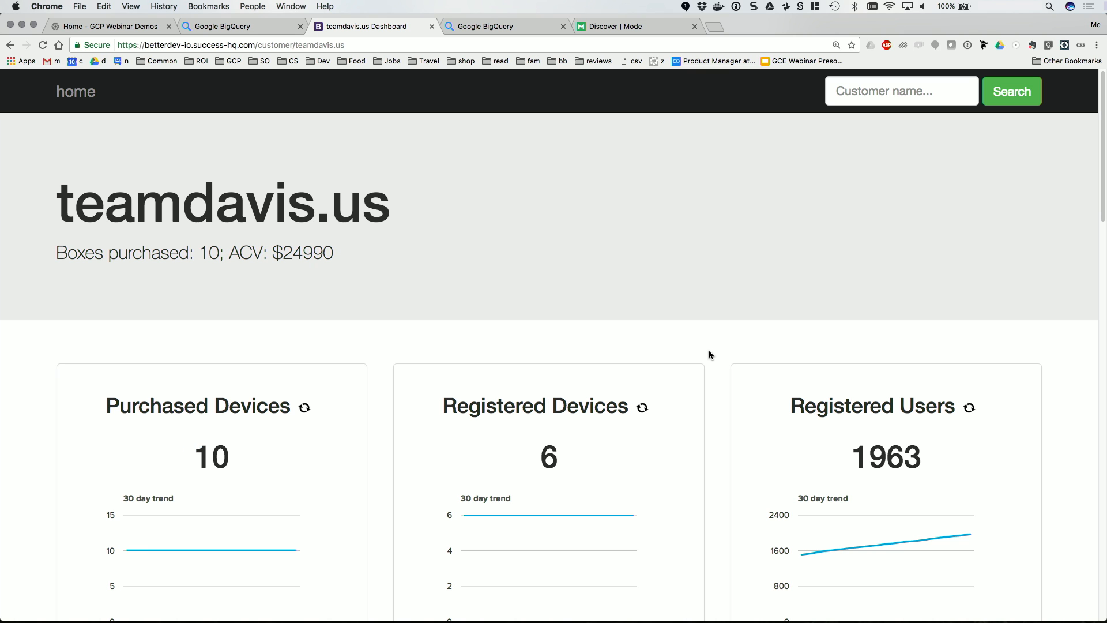
pyautogui.scroll(-5, 710, 353)
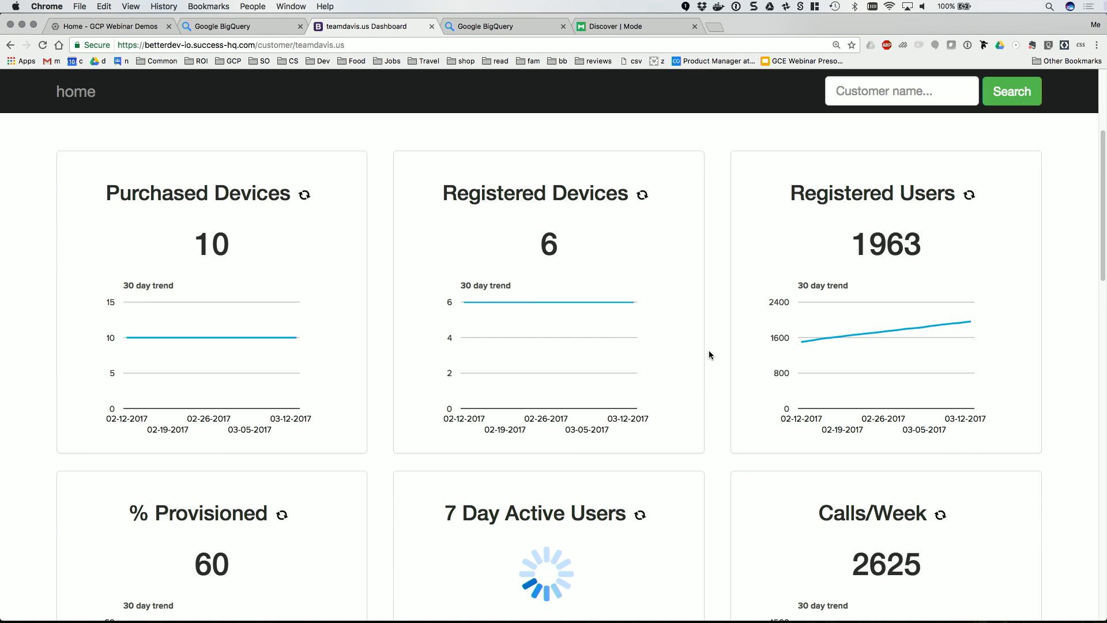
pyautogui.scroll(-5, 713, 461)
pyautogui.scroll(-5, 714, 464)
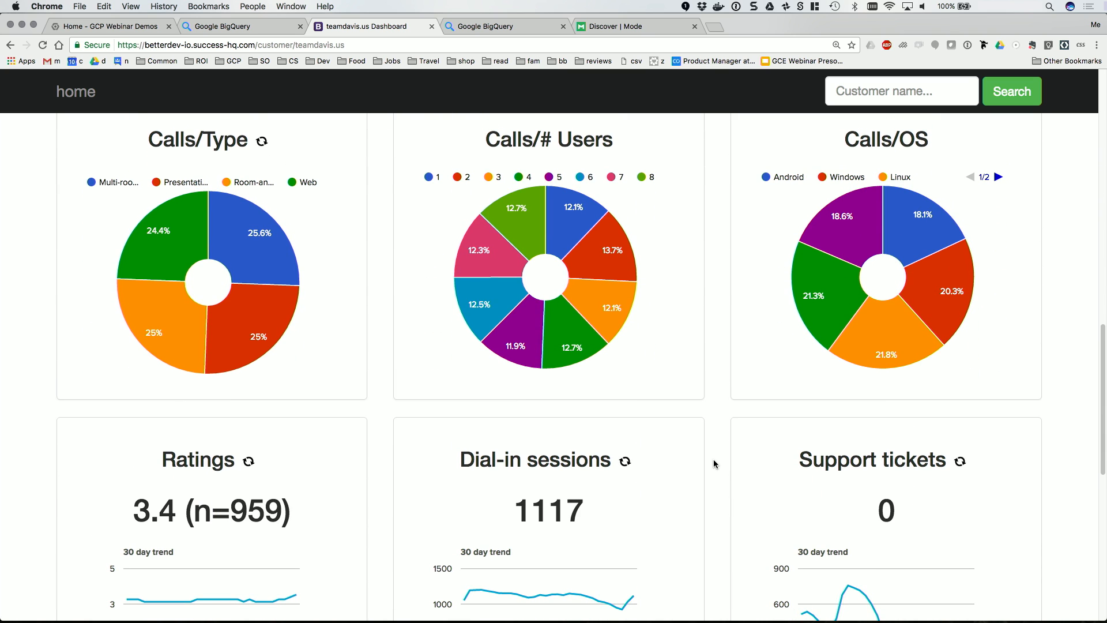
pyautogui.scroll(-5, 714, 464)
pyautogui.scroll(20, 713, 462)
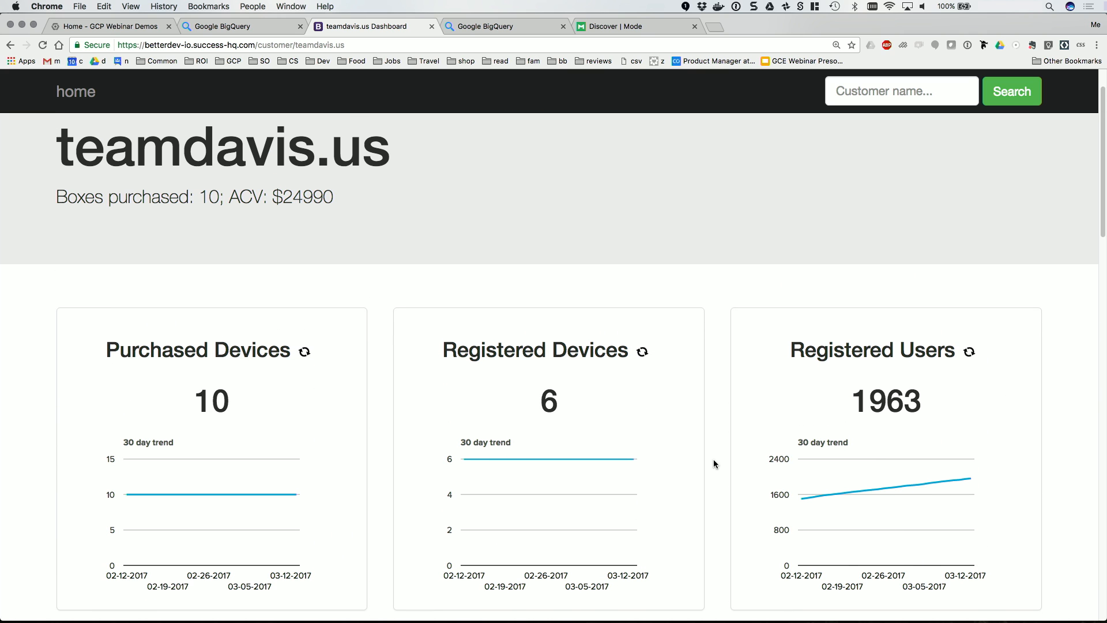
pyautogui.scroll(2, 714, 464)
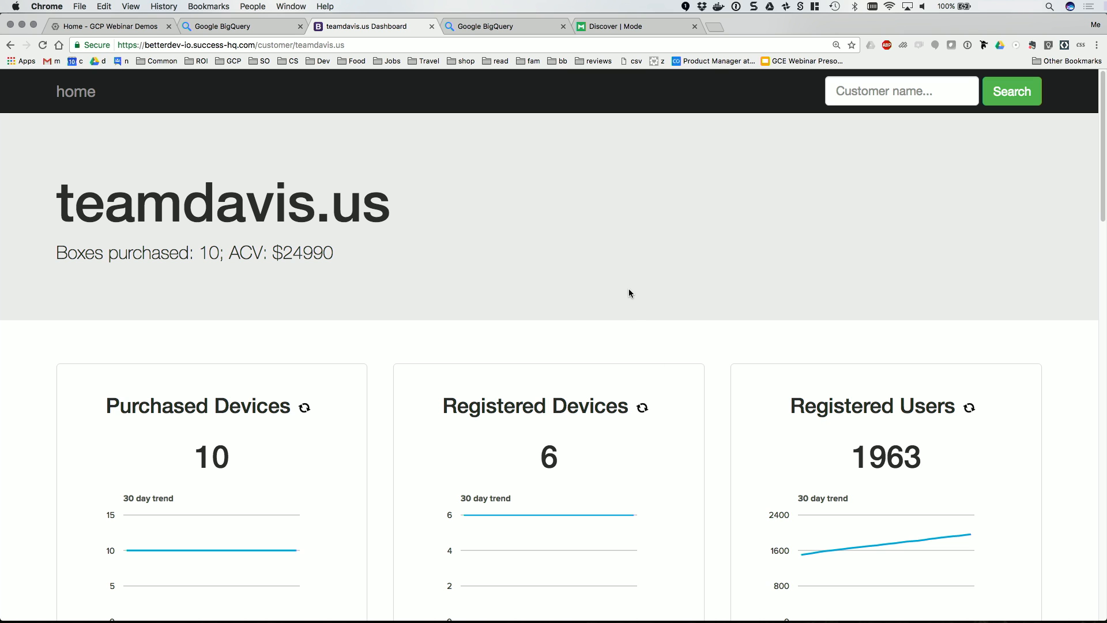
# Switch to the success-hq project's BigQuery page and examine the user_events query and its result row count.
pyautogui.click(514, 26)
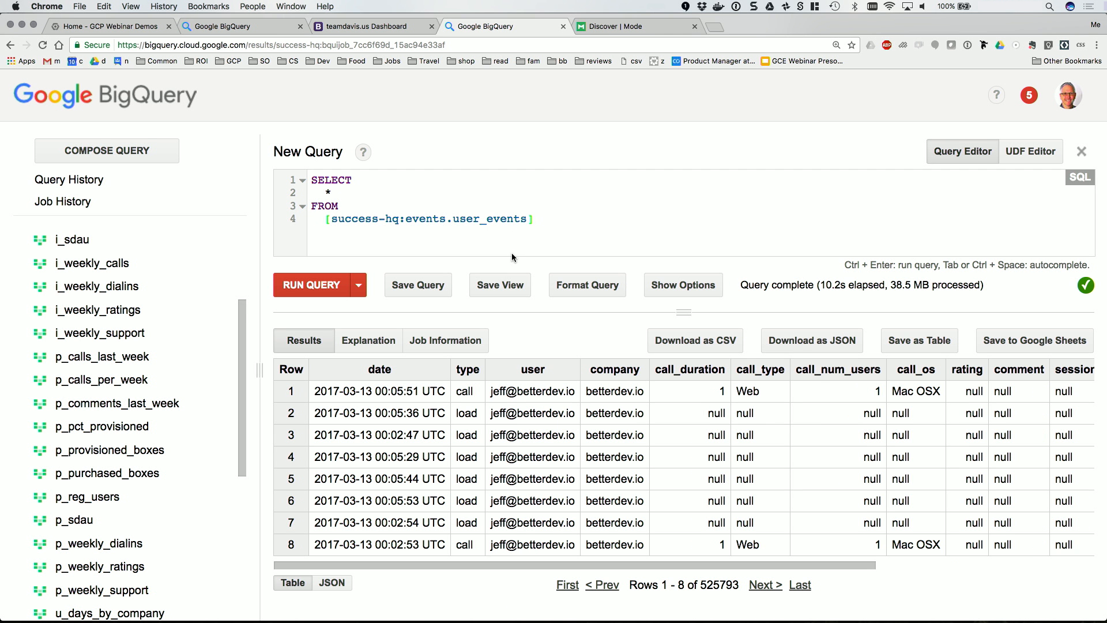
pyautogui.doubleClick(477, 214)
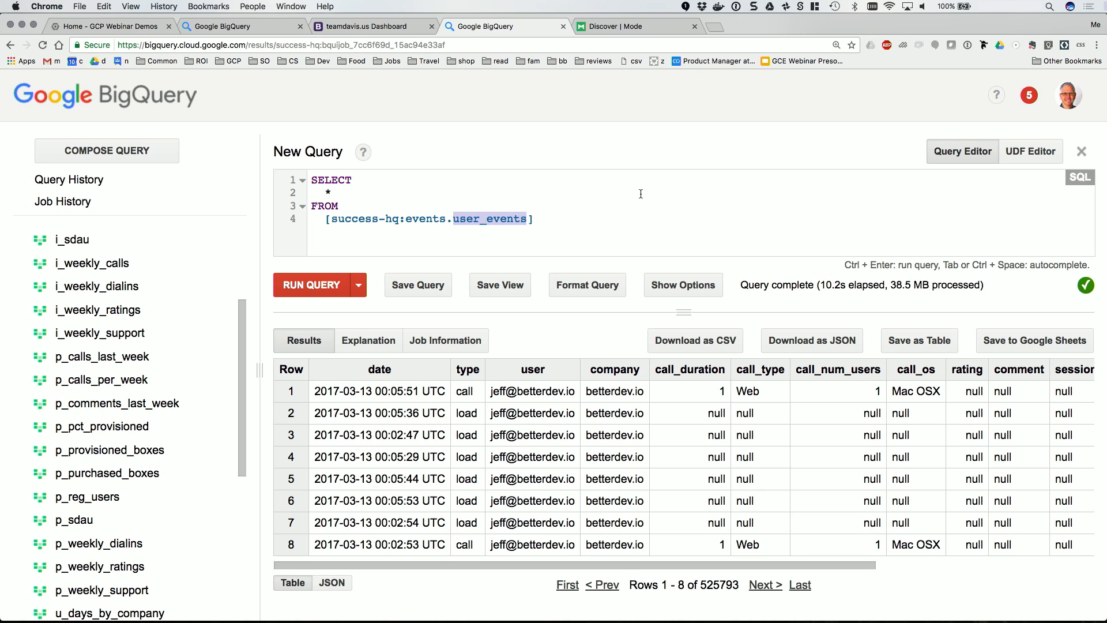
pyautogui.doubleClick(720, 587)
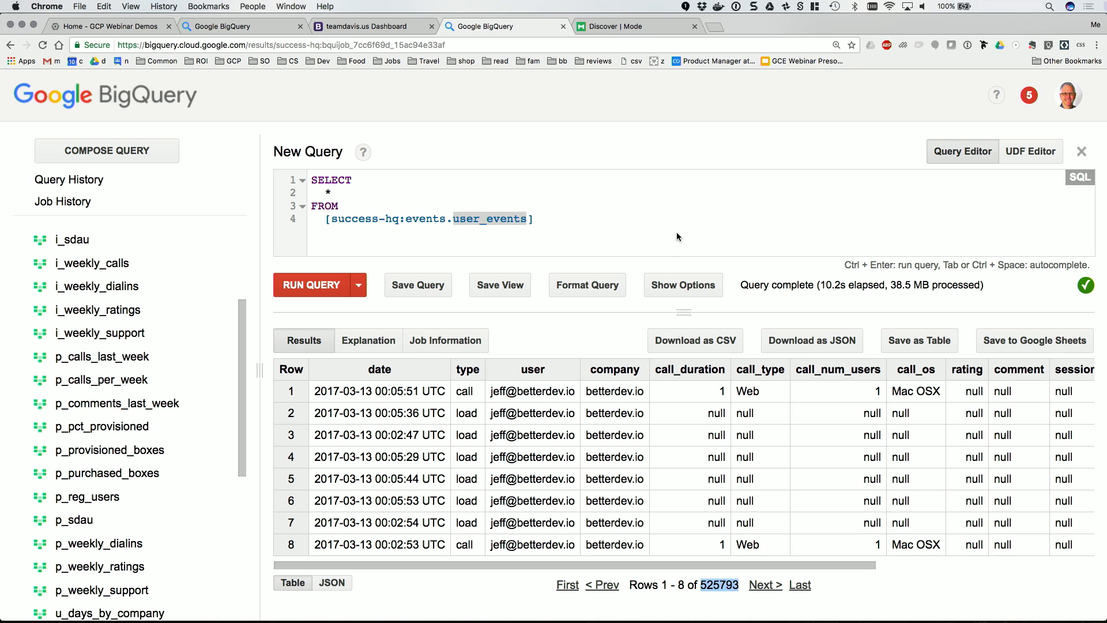
pyautogui.hotkey('shift', 'Home')
# Switch to Sublime Text, open bq.py from the bq folder, and highlight the google.cloud bigquery import line.
pyautogui.press('super+Tab')
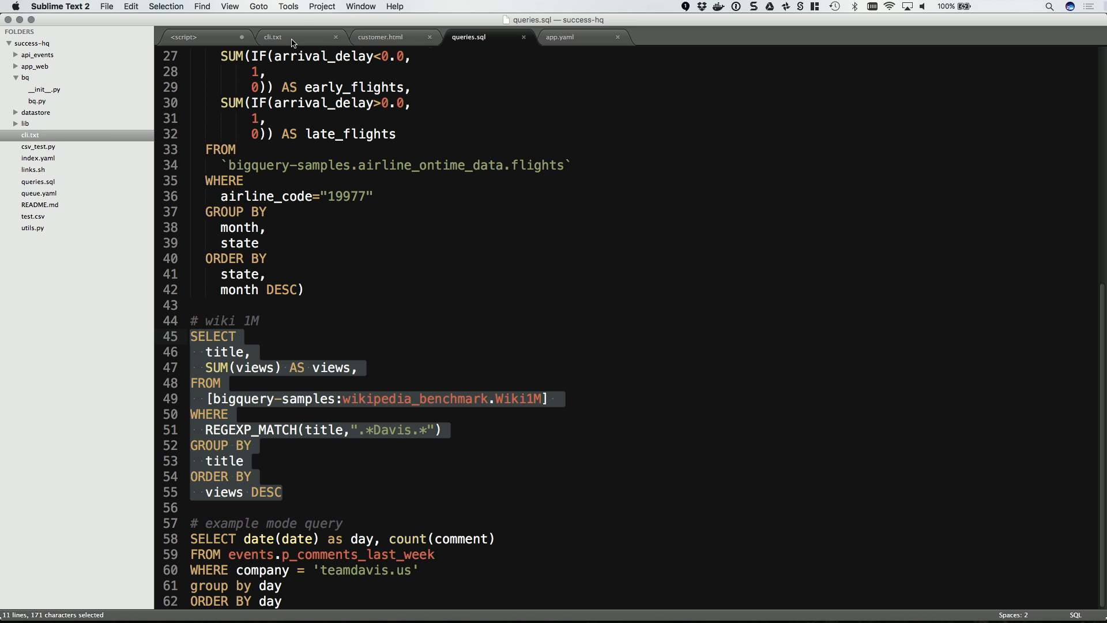
pyautogui.click(373, 40)
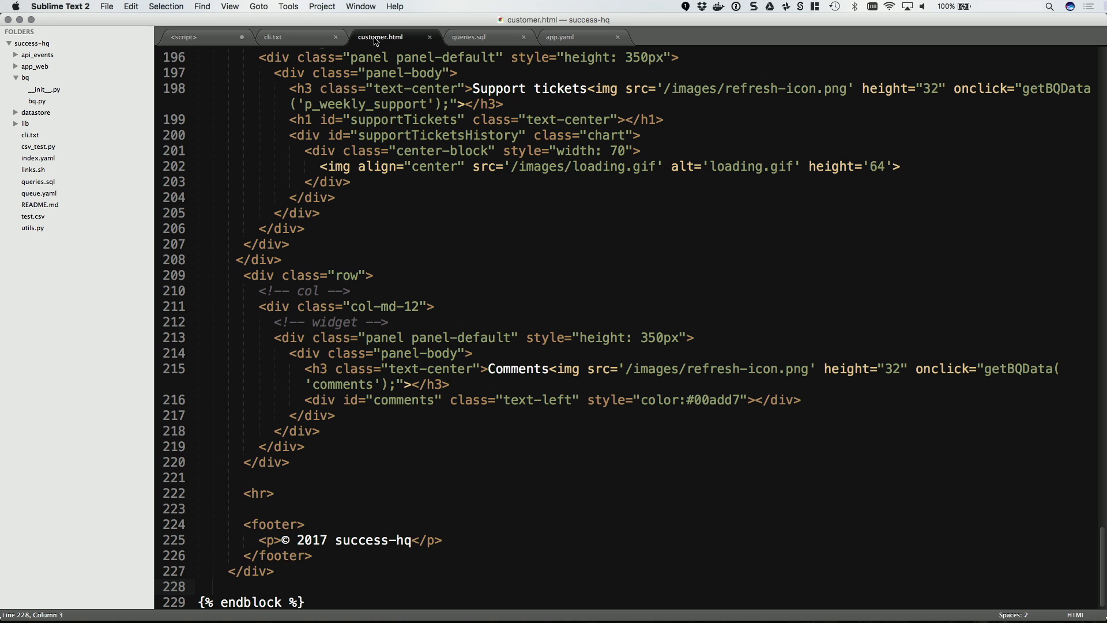
pyautogui.click(557, 39)
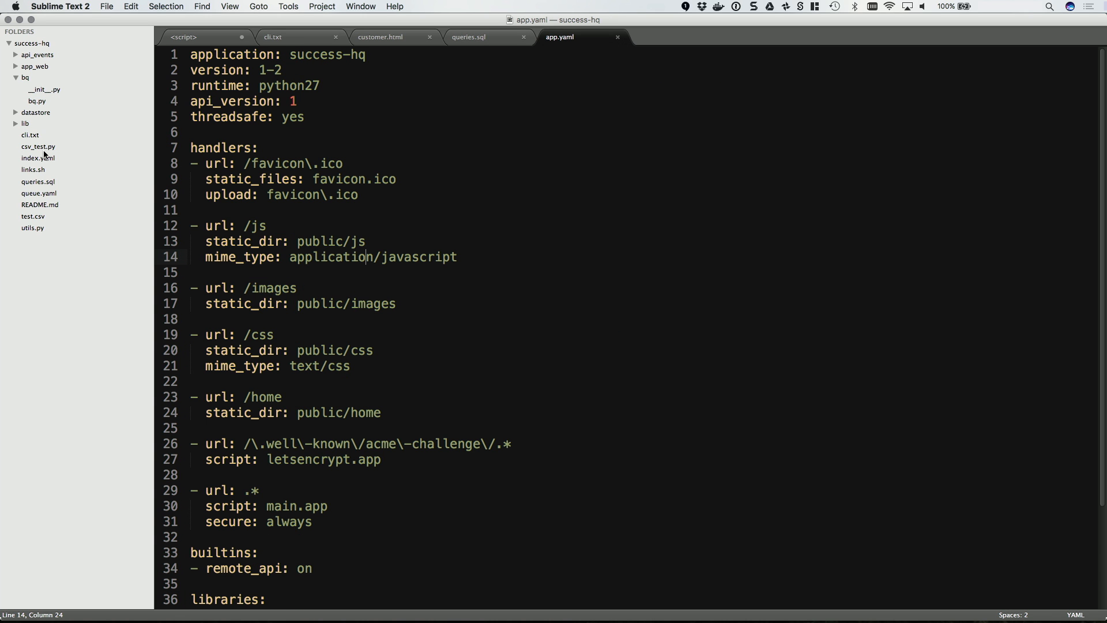
pyautogui.click(37, 101)
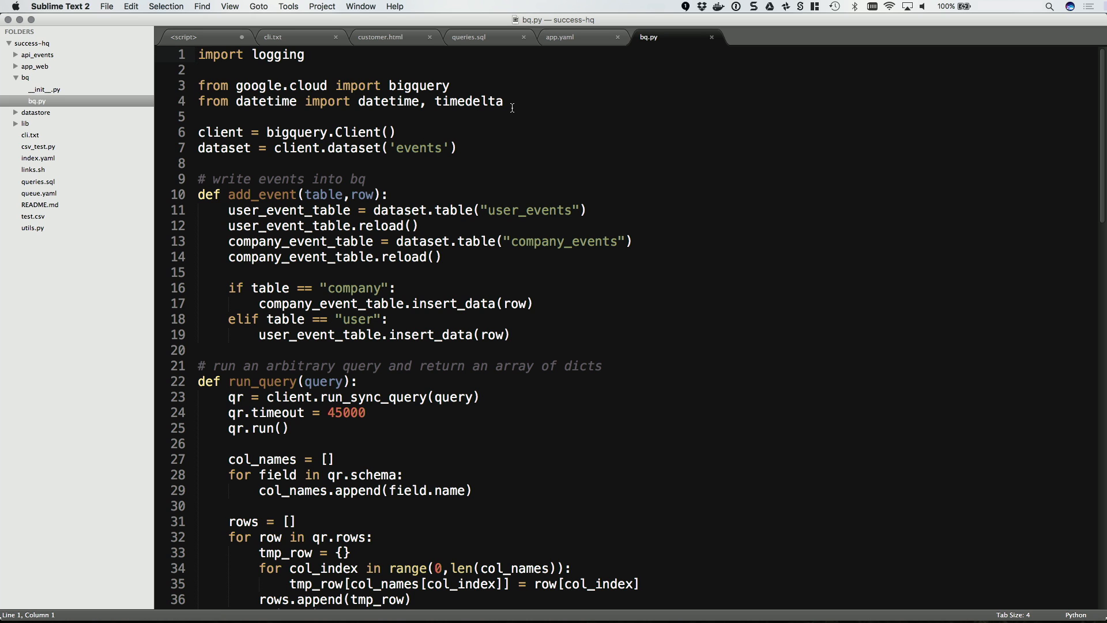
pyautogui.tripleClick(485, 84)
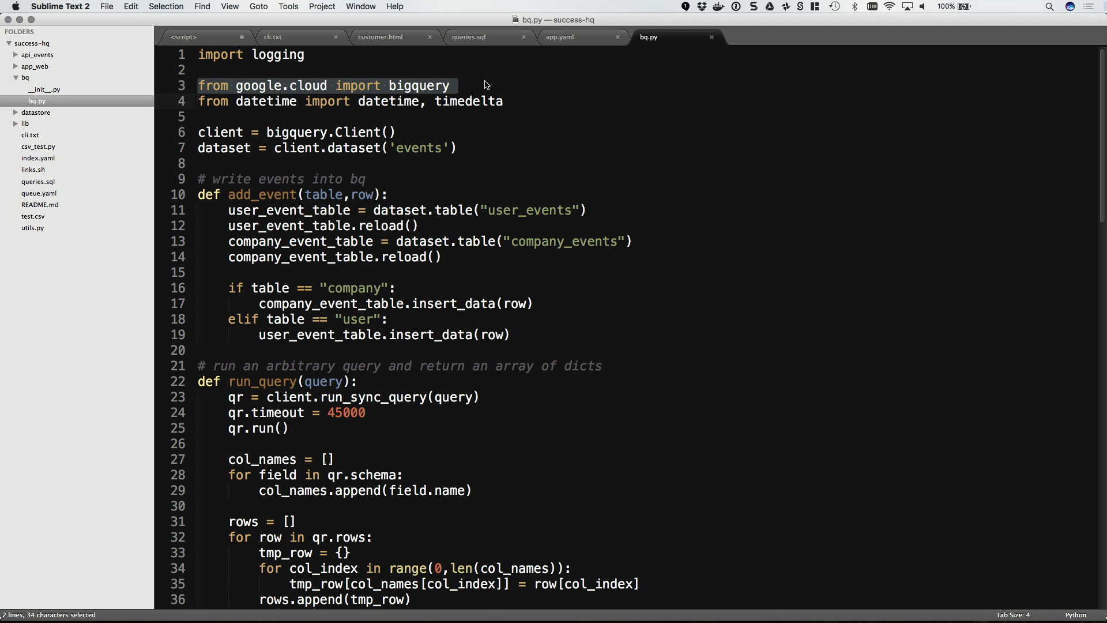
# Highlight the BigQuery client line, the 'events' dataset line and the user_events table line in bq.py.
pyautogui.tripleClick(415, 132)
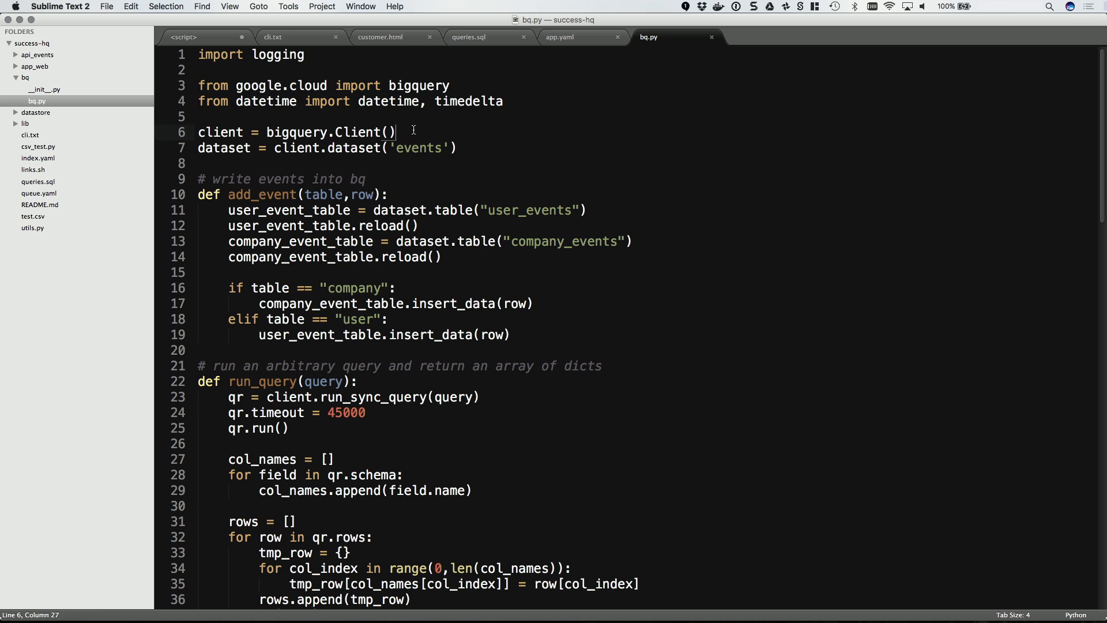
pyautogui.tripleClick(458, 150)
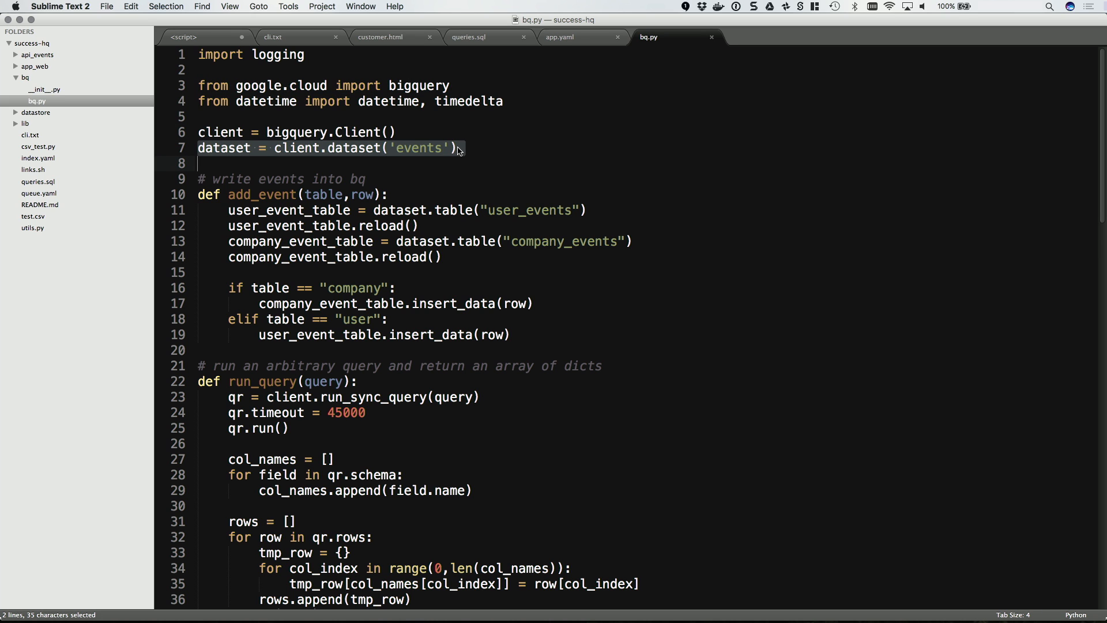
pyautogui.scroll(-3, 449, 183)
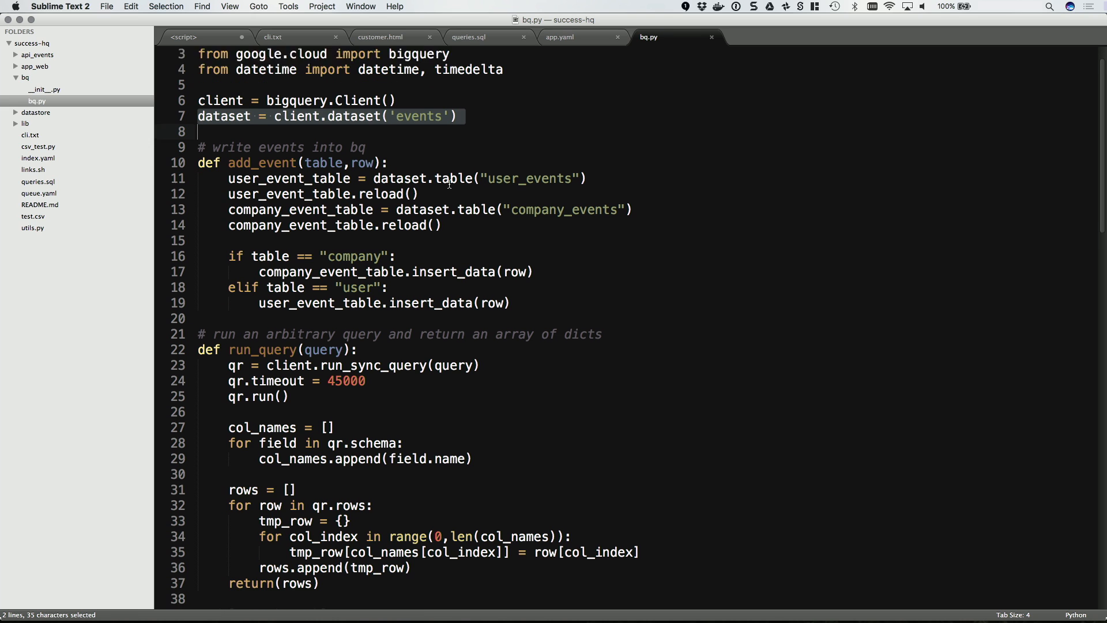
pyautogui.click(529, 160)
pyautogui.tripleClick(528, 159)
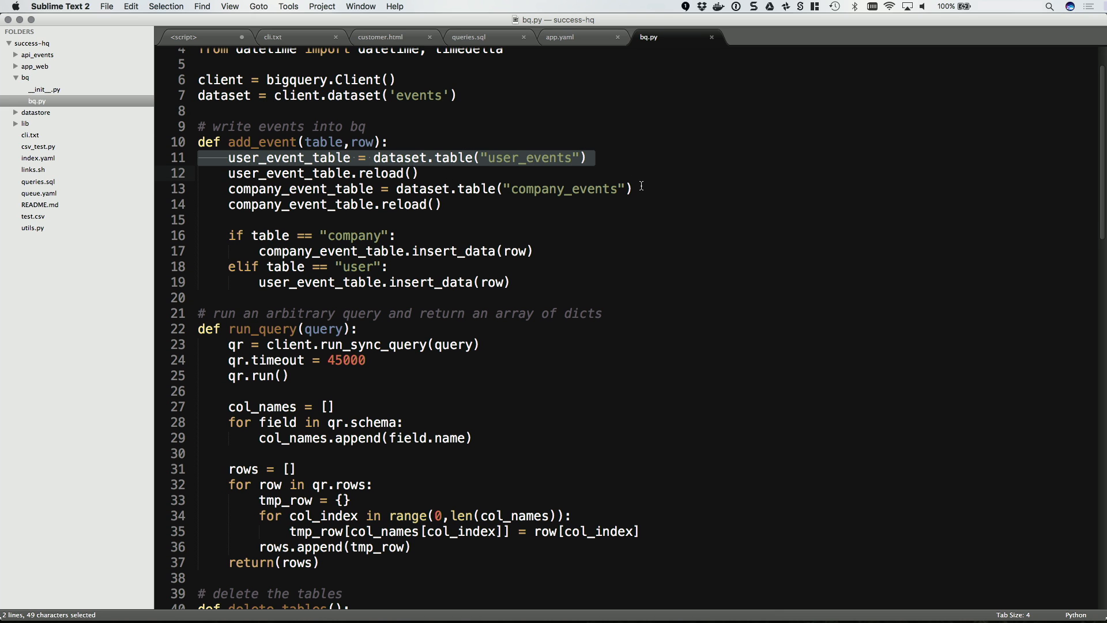
# Examine run_query's query argument, timeout and schema loop, and highlight the company_event_table.insert_data(row) call in add_event.
pyautogui.scroll(-8, 641, 186)
pyautogui.tripleClick(443, 86)
pyautogui.doubleClick(444, 87)
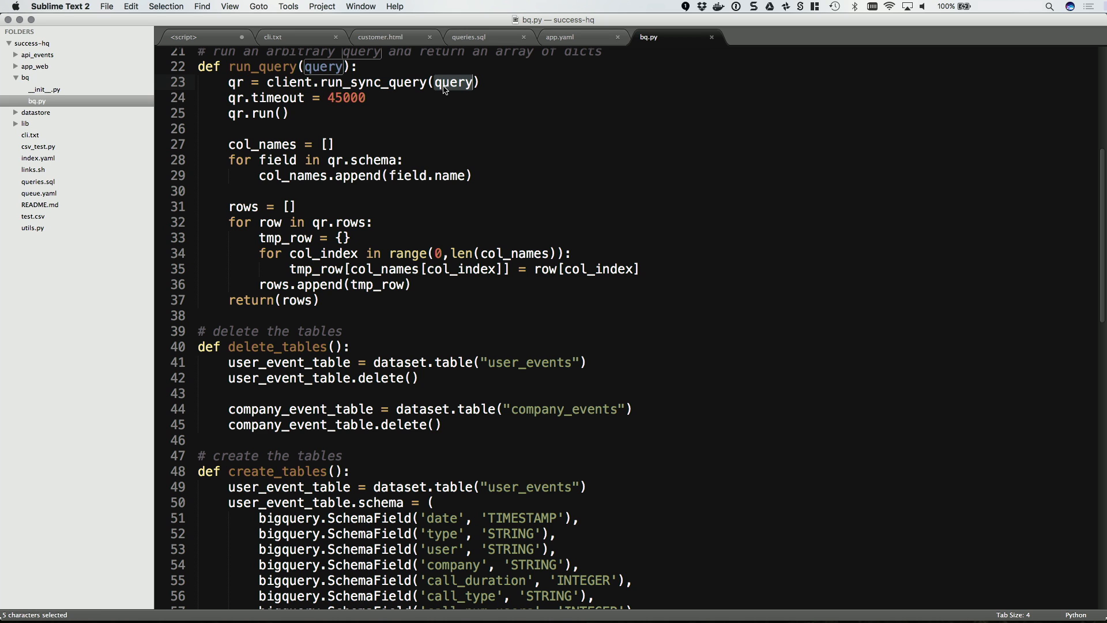
pyautogui.moveTo(366, 100); pyautogui.dragTo(230, 94)
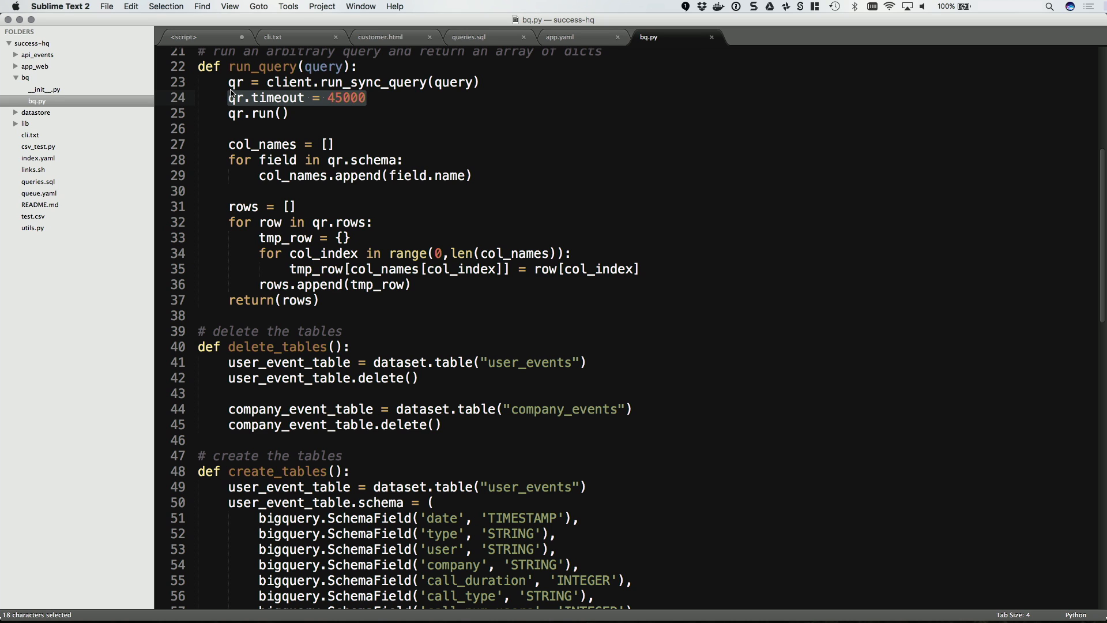
pyautogui.moveTo(429, 164); pyautogui.dragTo(230, 161)
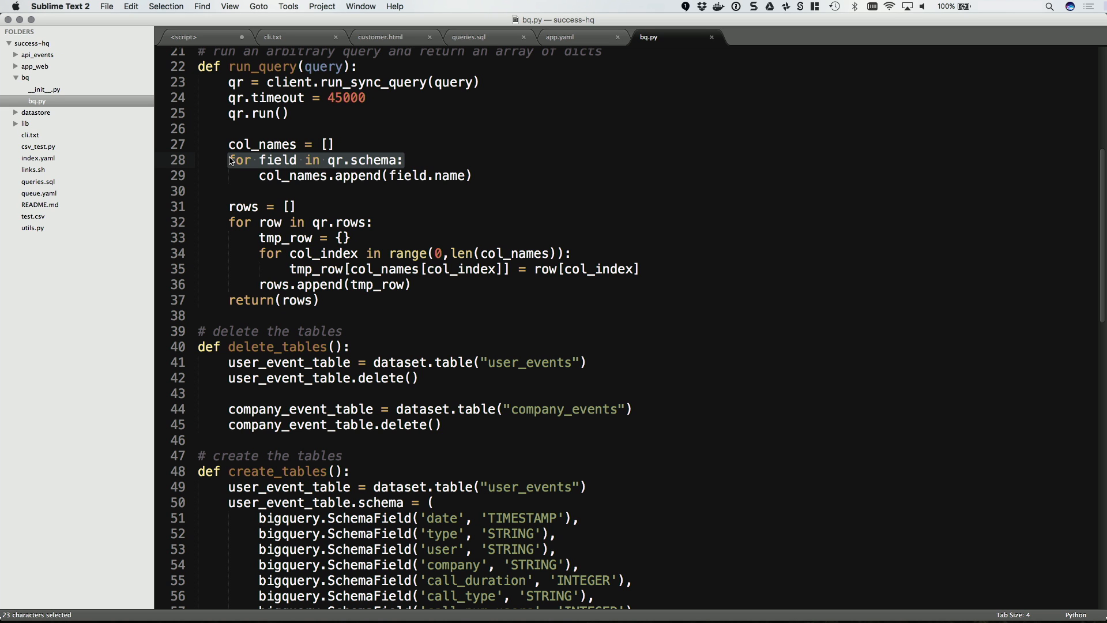
pyautogui.scroll(5, 230, 161)
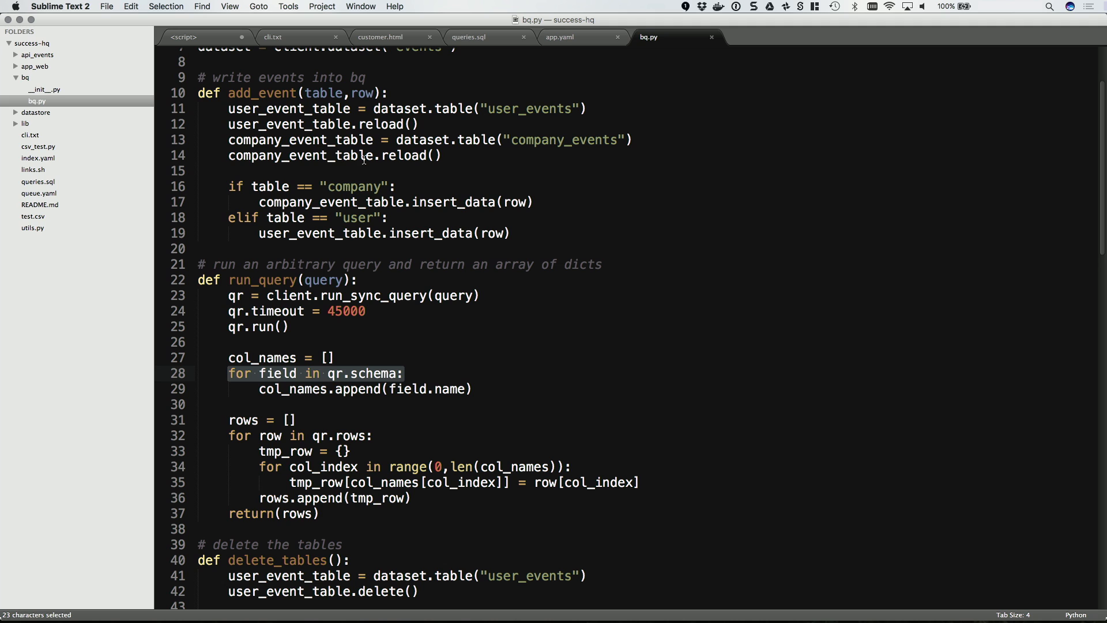
pyautogui.moveTo(533, 202); pyautogui.dragTo(258, 202)
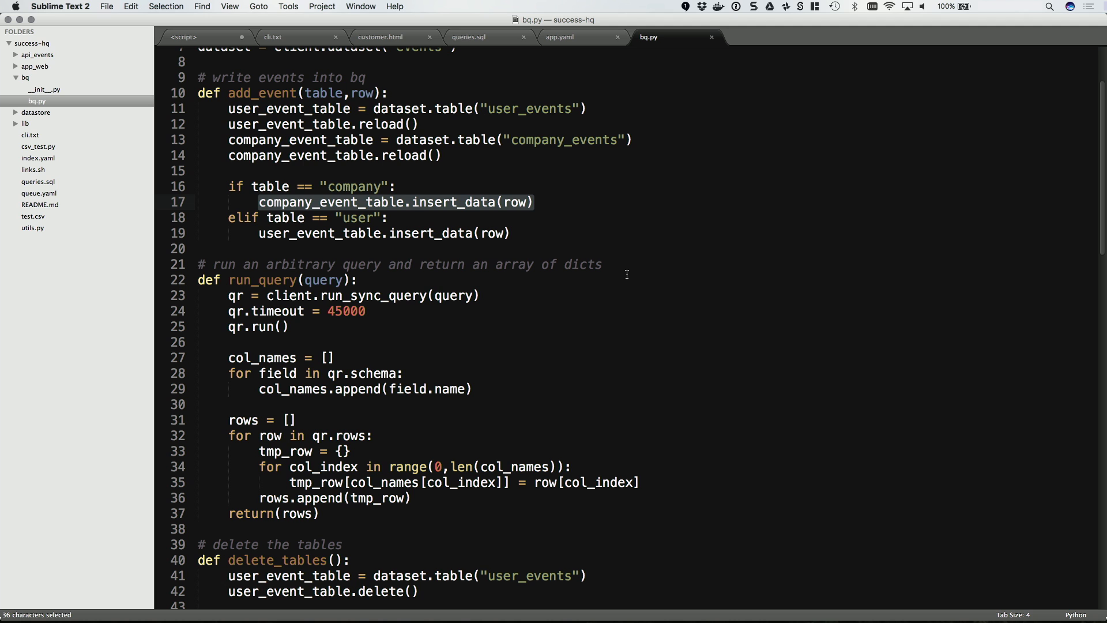
# Switch to Chrome and revisit the teamdavis.us dashboard and the Wiki100B query results.
pyautogui.press('super+Tab')
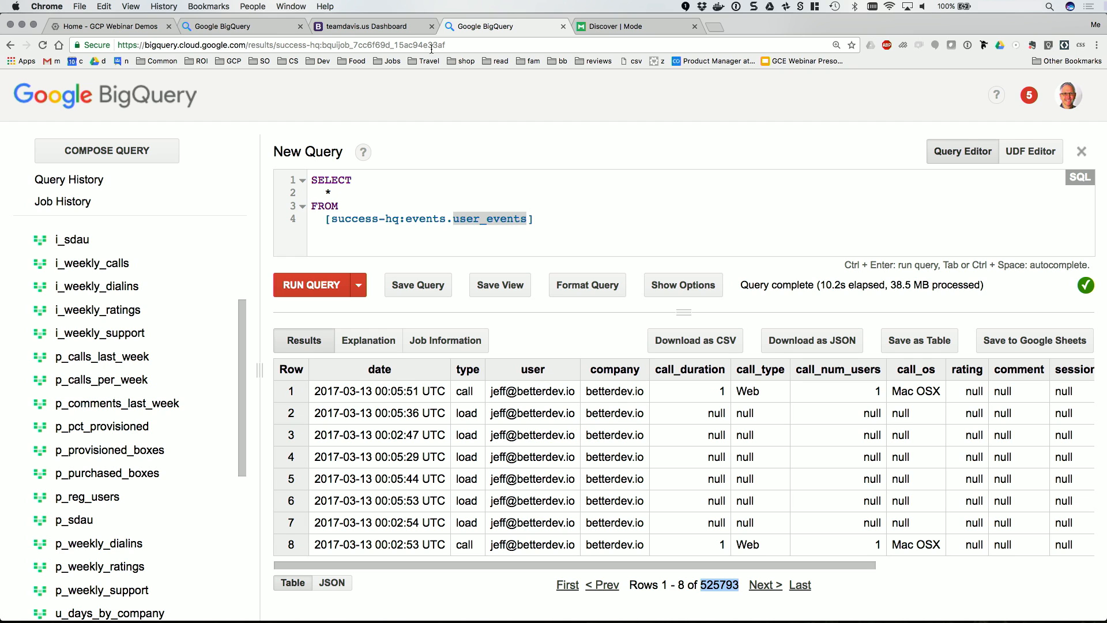
pyautogui.click(392, 25)
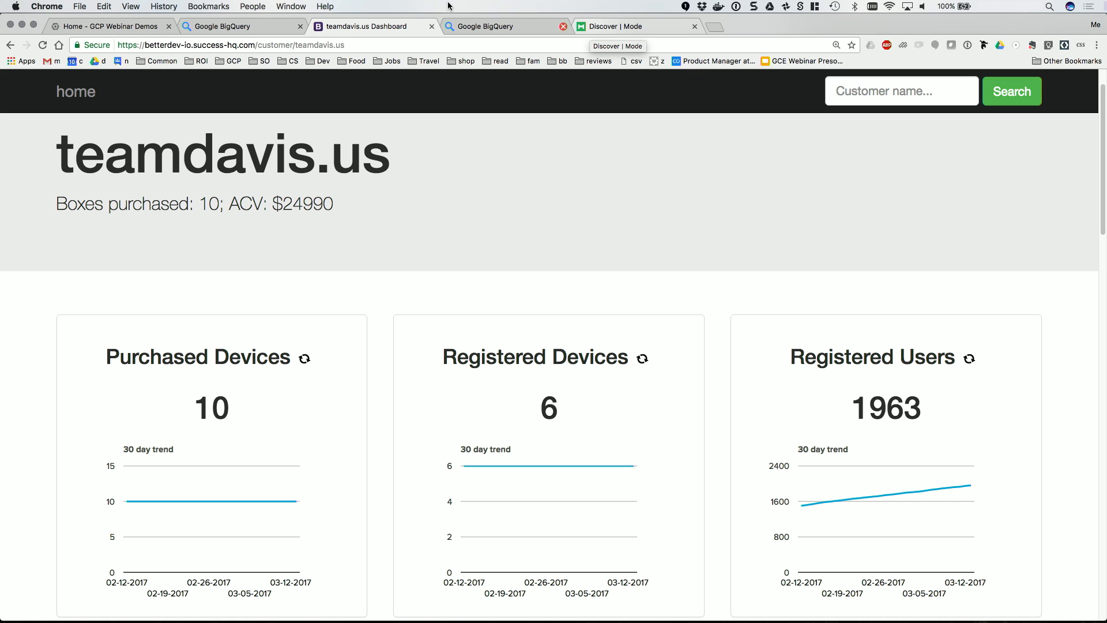
pyautogui.click(296, 27)
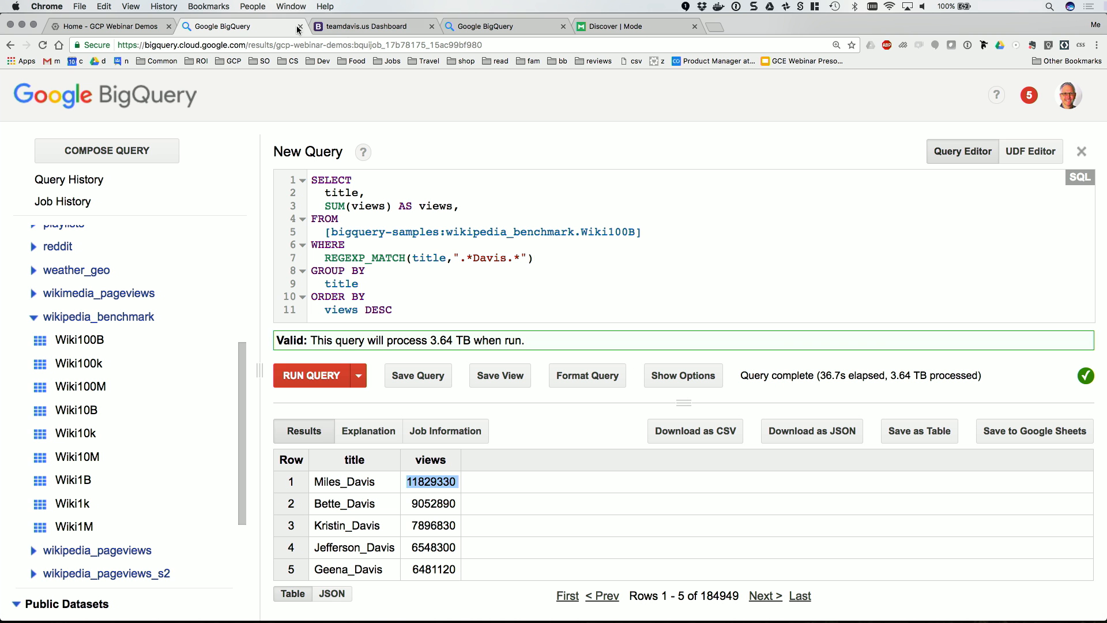
pyautogui.click(361, 33)
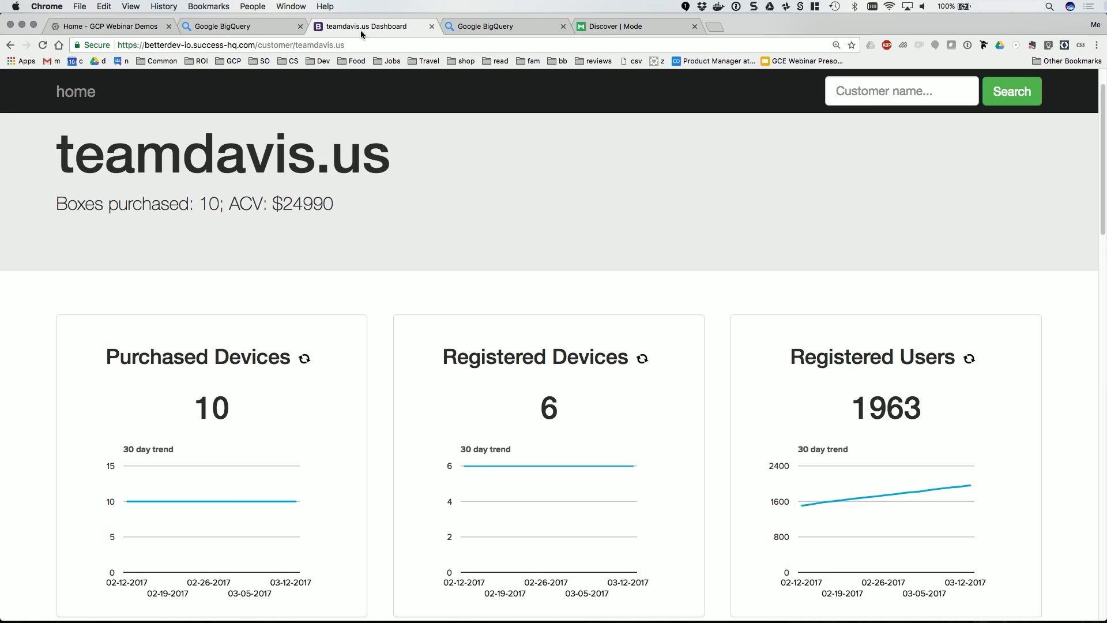
# Switch to the Mode site and start connecting a new Google BigQuery data source.
pyautogui.click(618, 30)
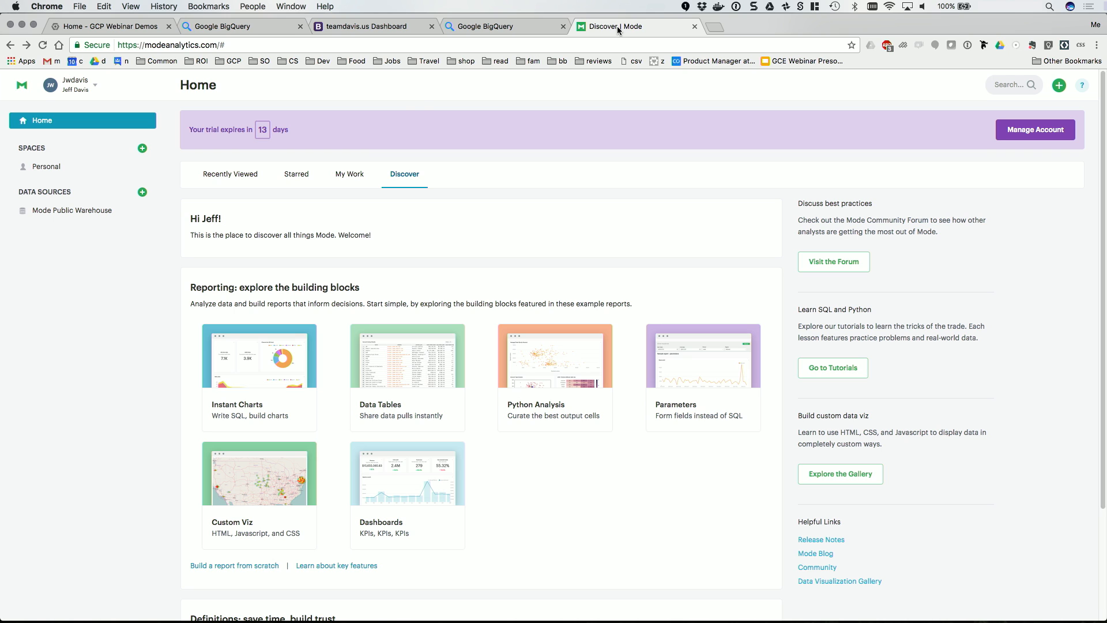
pyautogui.click(142, 192)
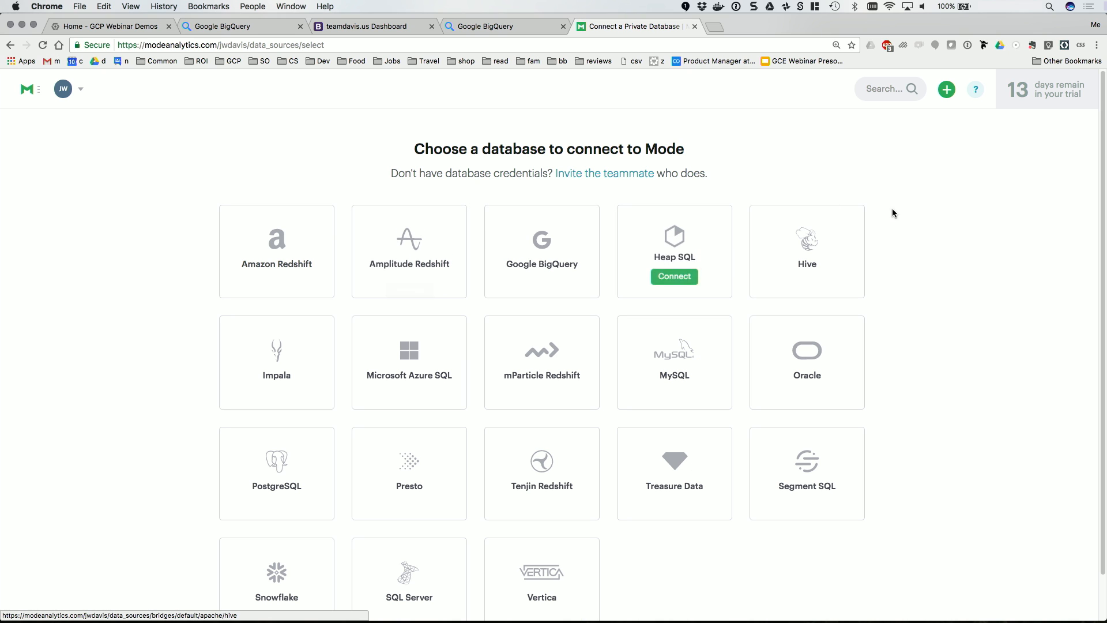
pyautogui.moveTo(562, 254)
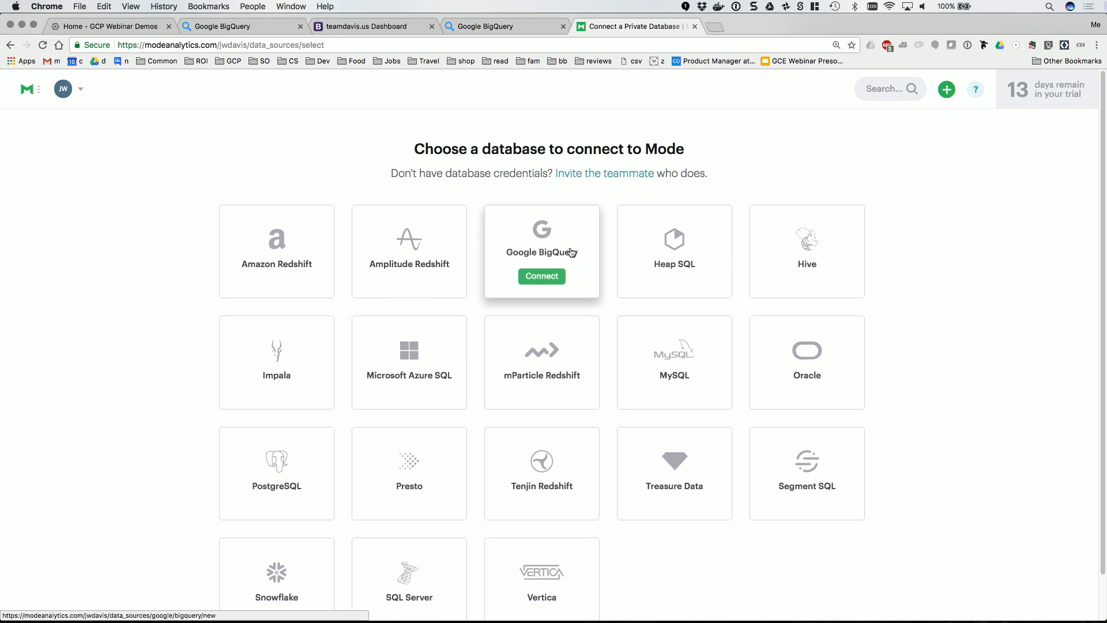
pyautogui.click(542, 275)
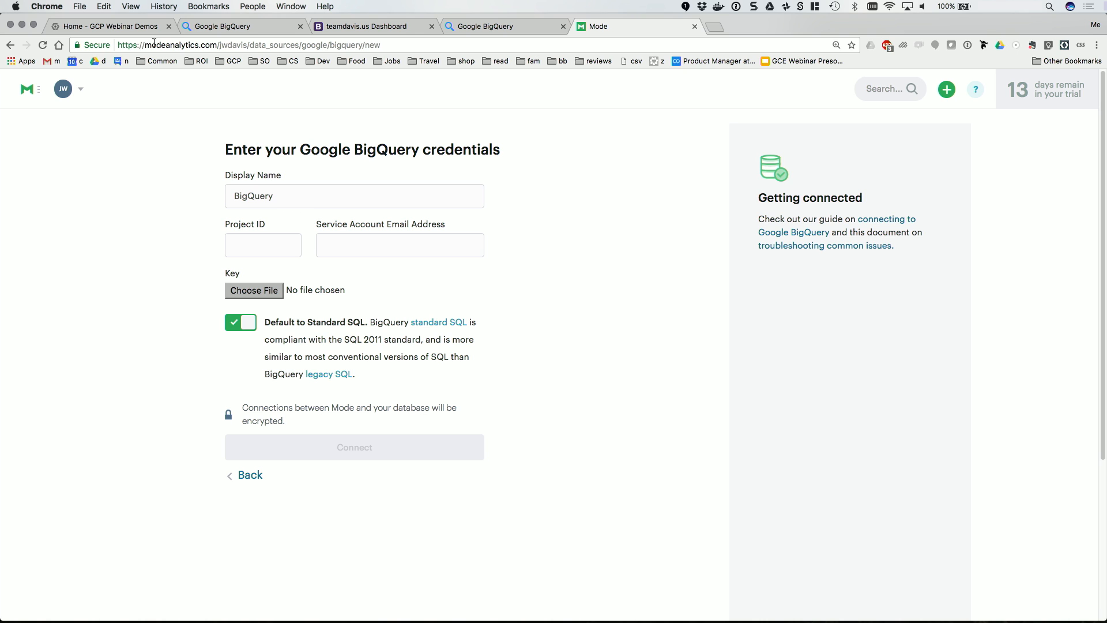
# Check the project ID in the Google Cloud console and enter gcp-webinar-demos as the Project ID in Mode's BigQuery credentials.
pyautogui.click(133, 30)
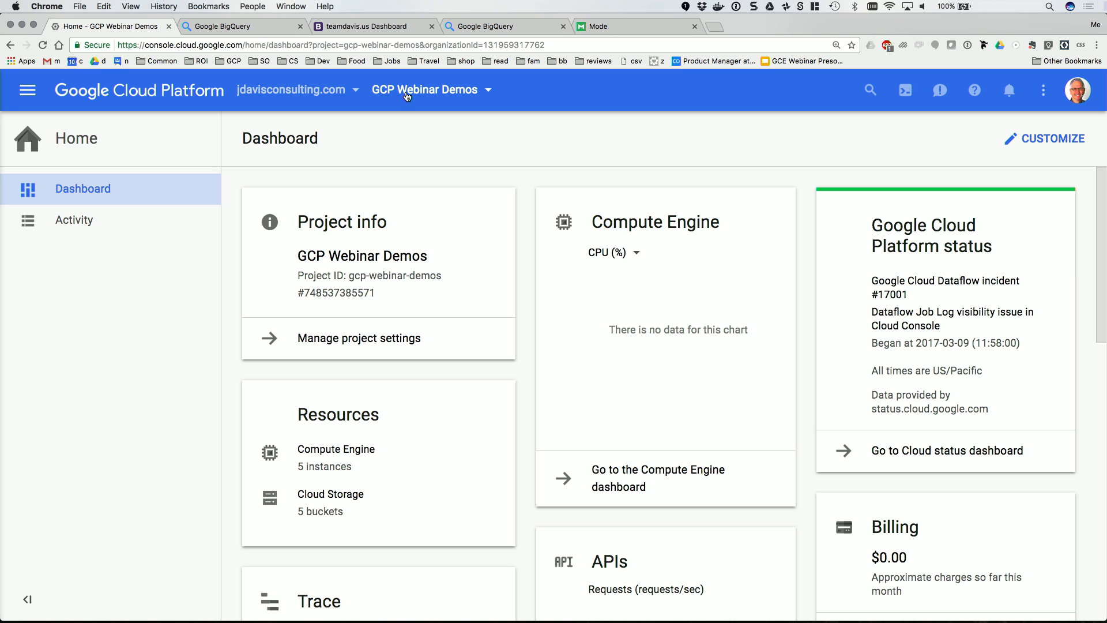
pyautogui.click(438, 94)
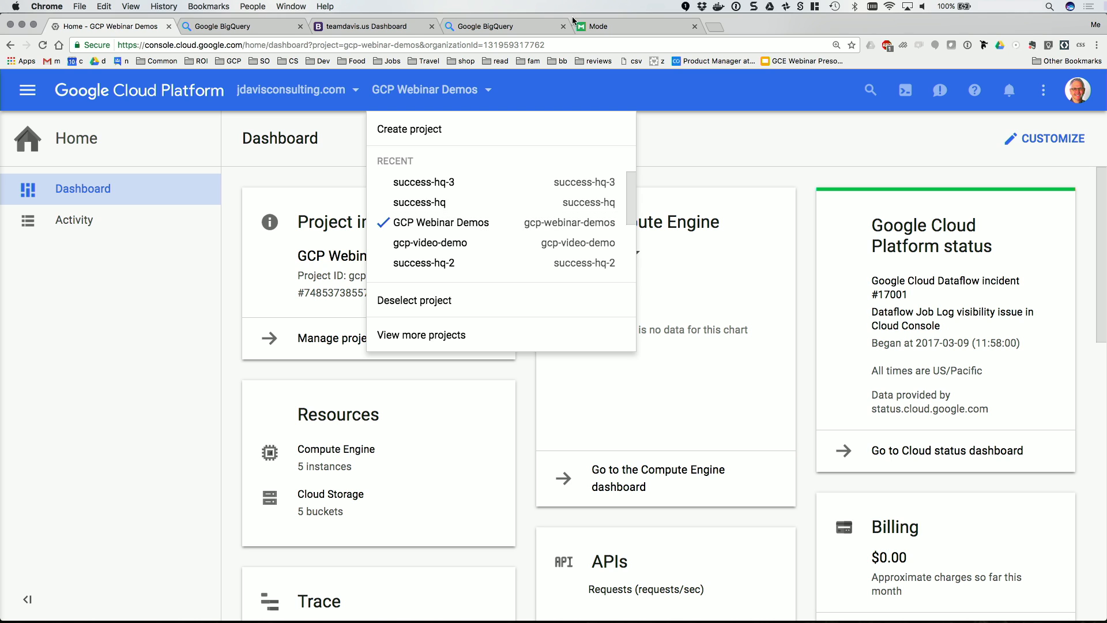
pyautogui.click(593, 28)
pyautogui.click(259, 239)
pyautogui.write('g')
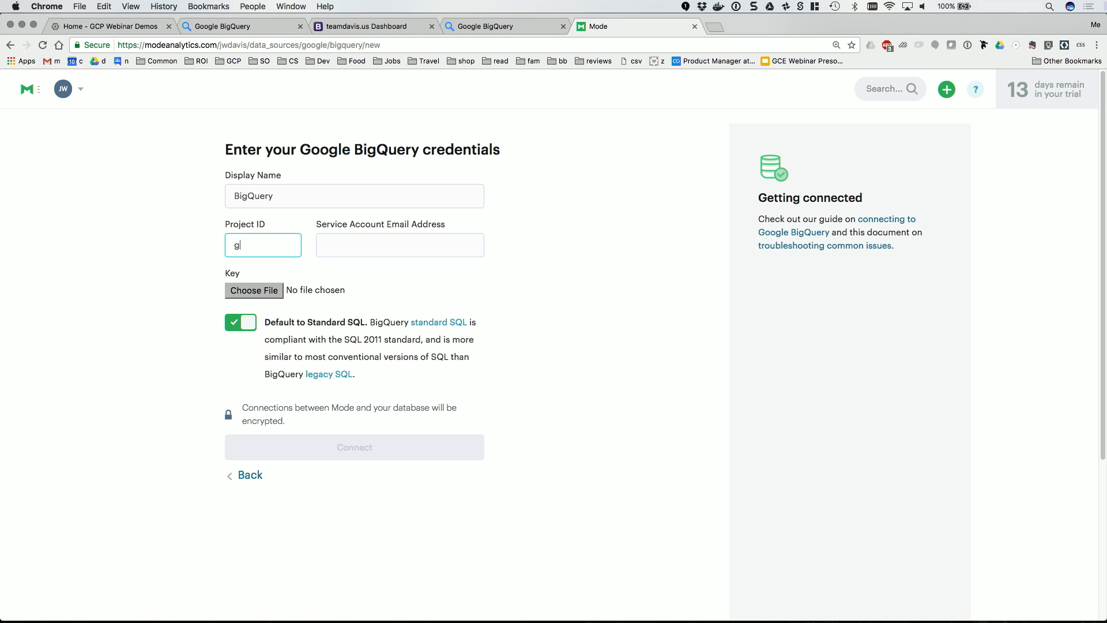
pyautogui.write('cp-webinar-demos')
pyautogui.press('Tab')
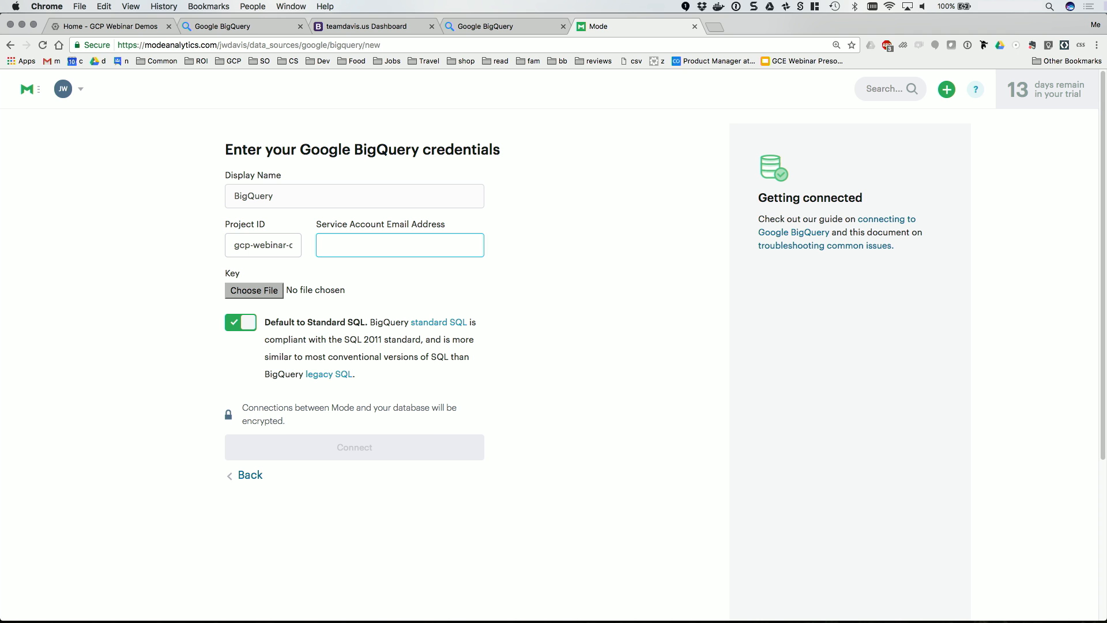
# Return to the Google Cloud console and open the IAM & Admin service accounts page for GCP Webinar Demos.
pyautogui.click(81, 29)
pyautogui.click(175, 283)
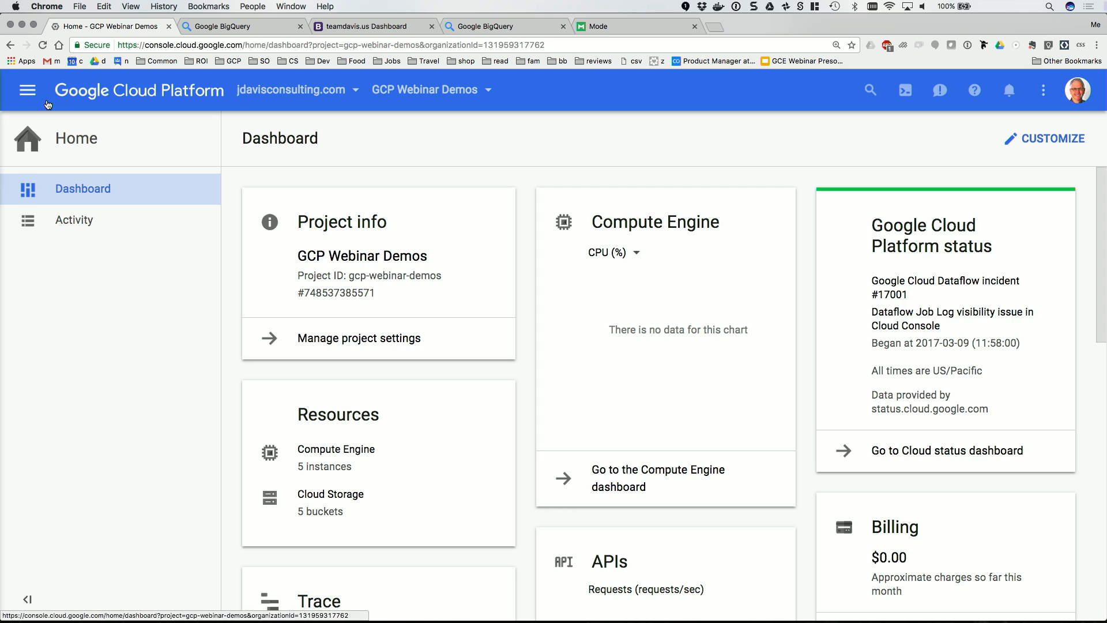
pyautogui.click(27, 90)
pyautogui.click(113, 375)
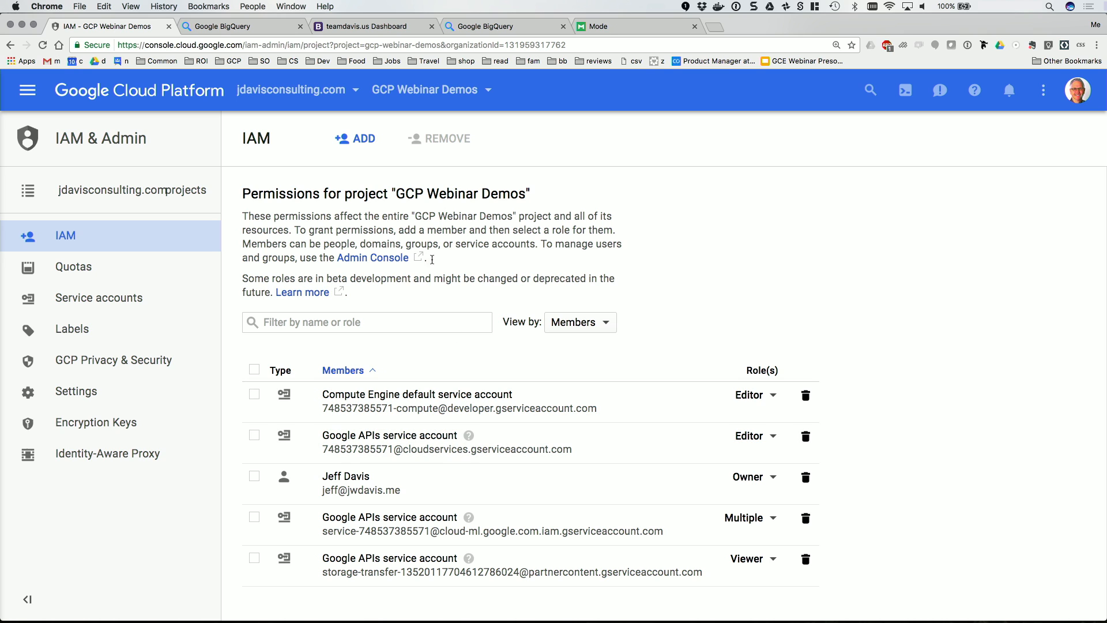
pyautogui.click(361, 144)
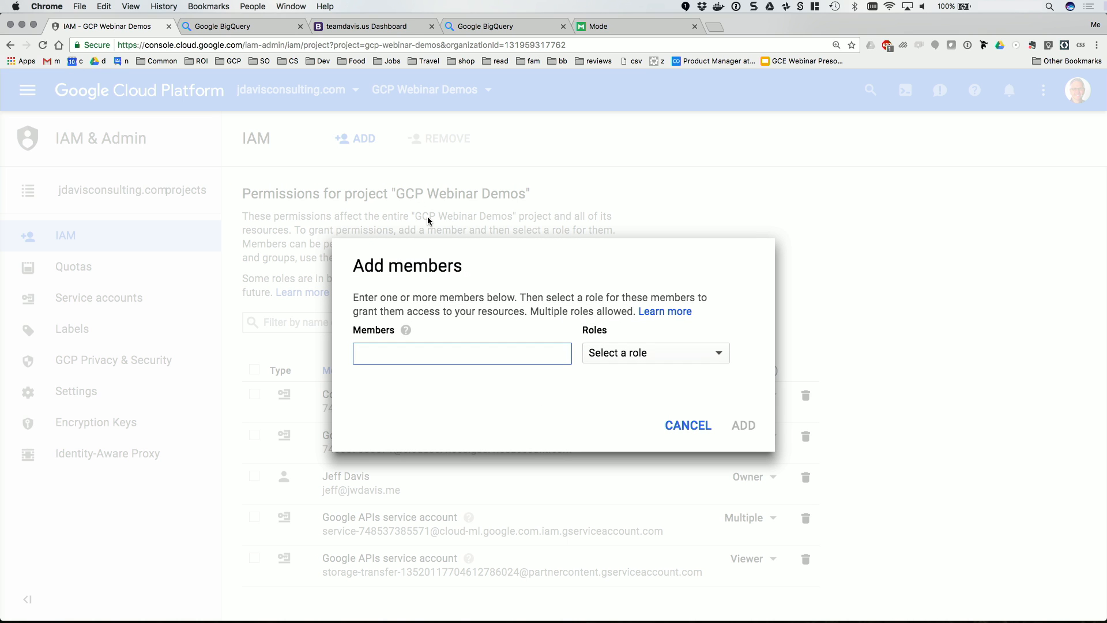
pyautogui.press('Escape')
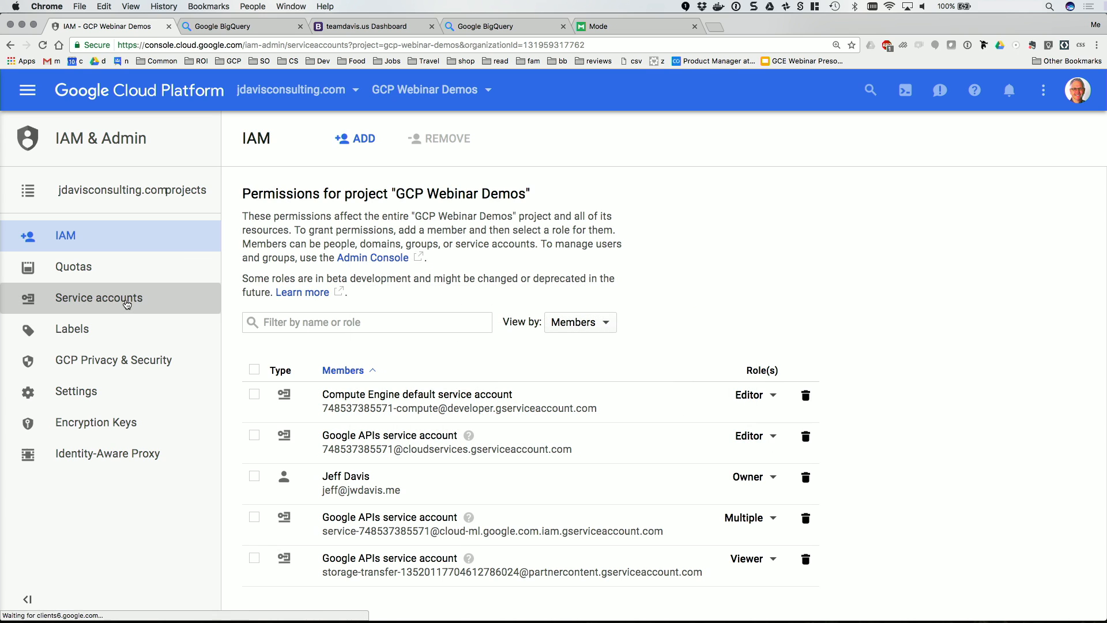
pyautogui.click(127, 303)
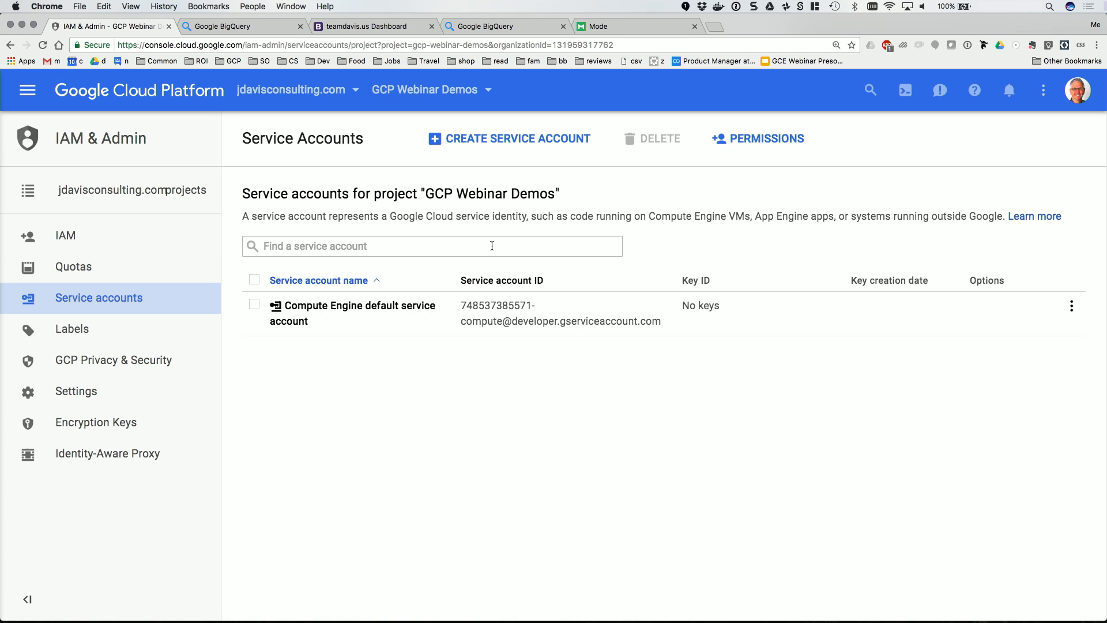
# Start a new service account named mode and assign it the BigQuery Admin role.
pyautogui.click(542, 141)
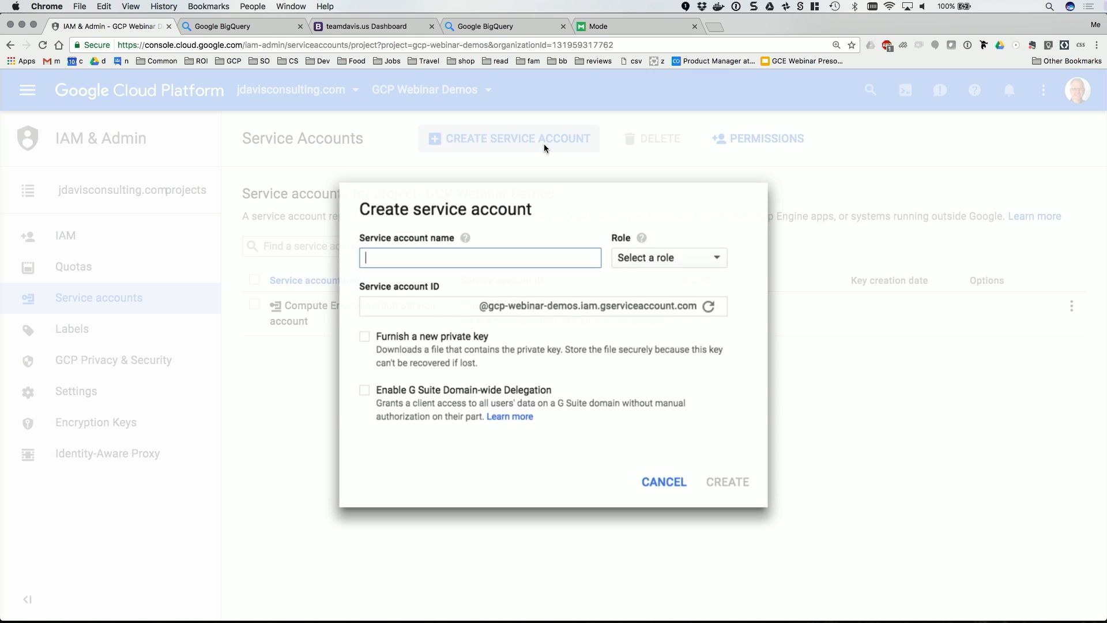
pyautogui.write('mode')
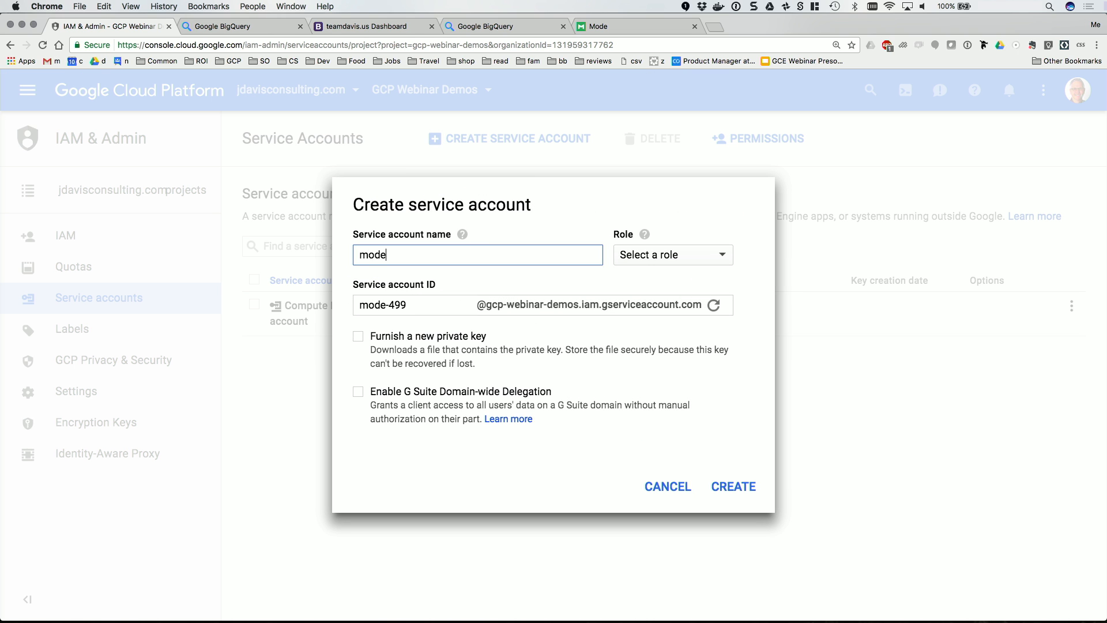
pyautogui.click(633, 264)
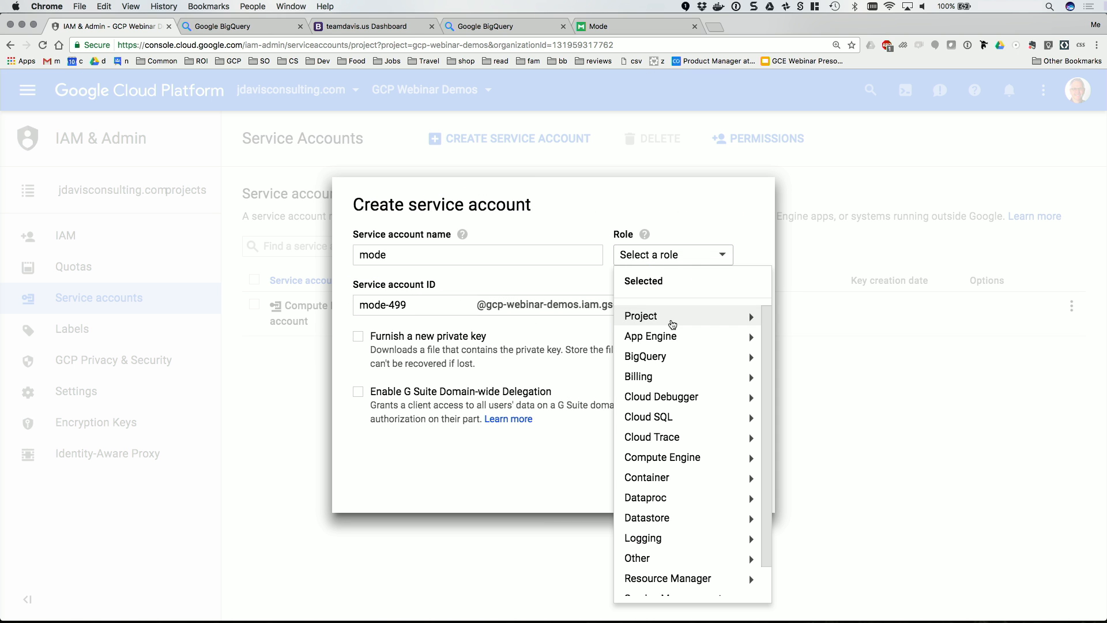
pyautogui.moveTo(669, 358)
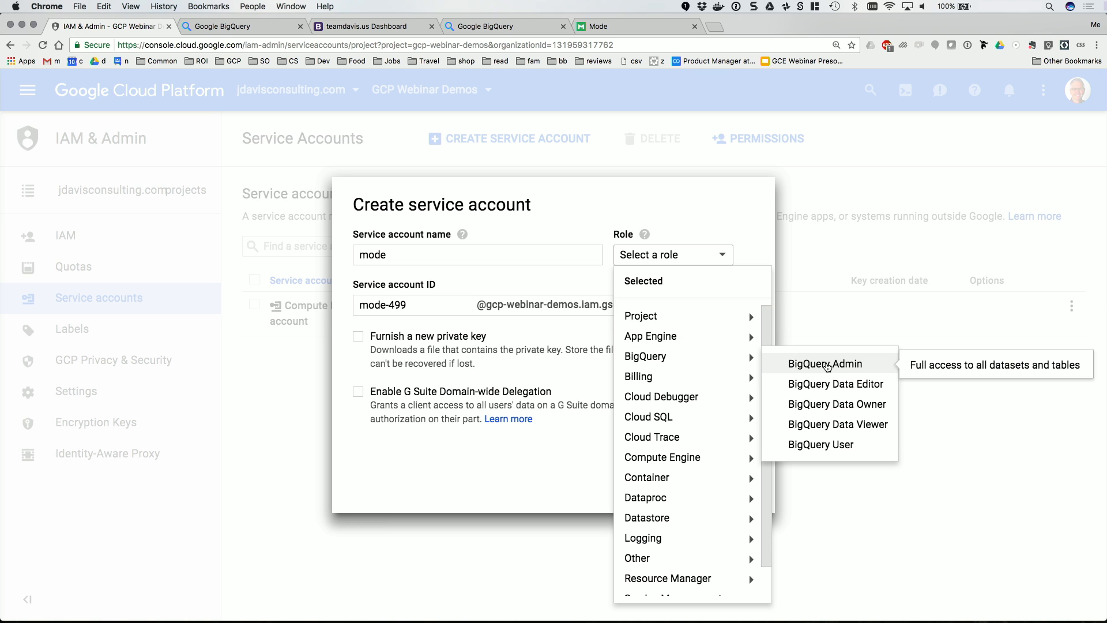
pyautogui.click(826, 364)
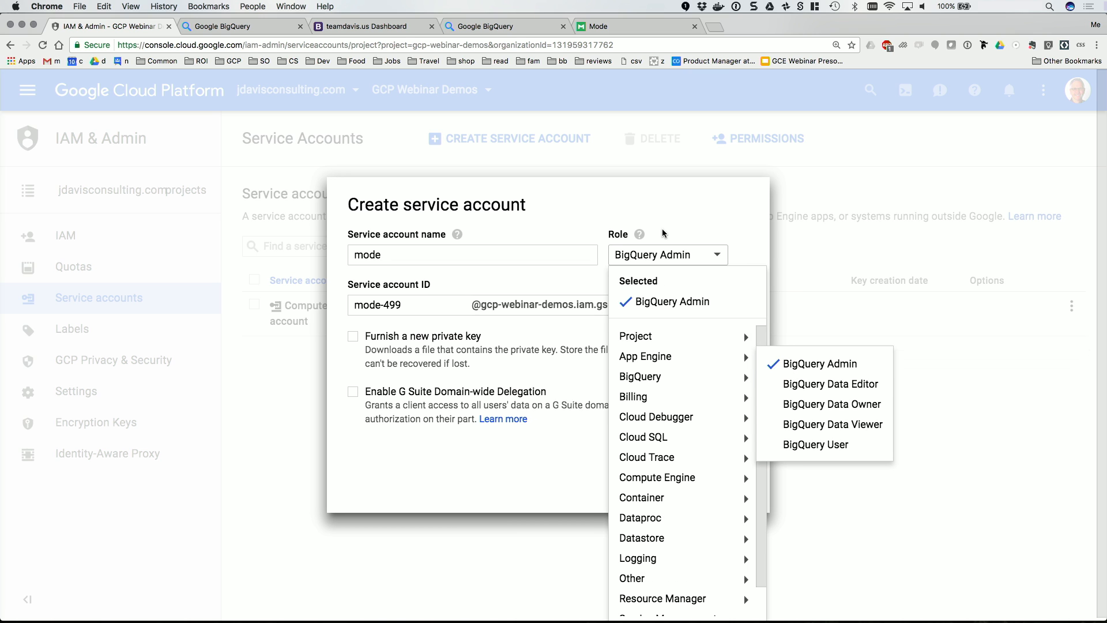
pyautogui.click(650, 202)
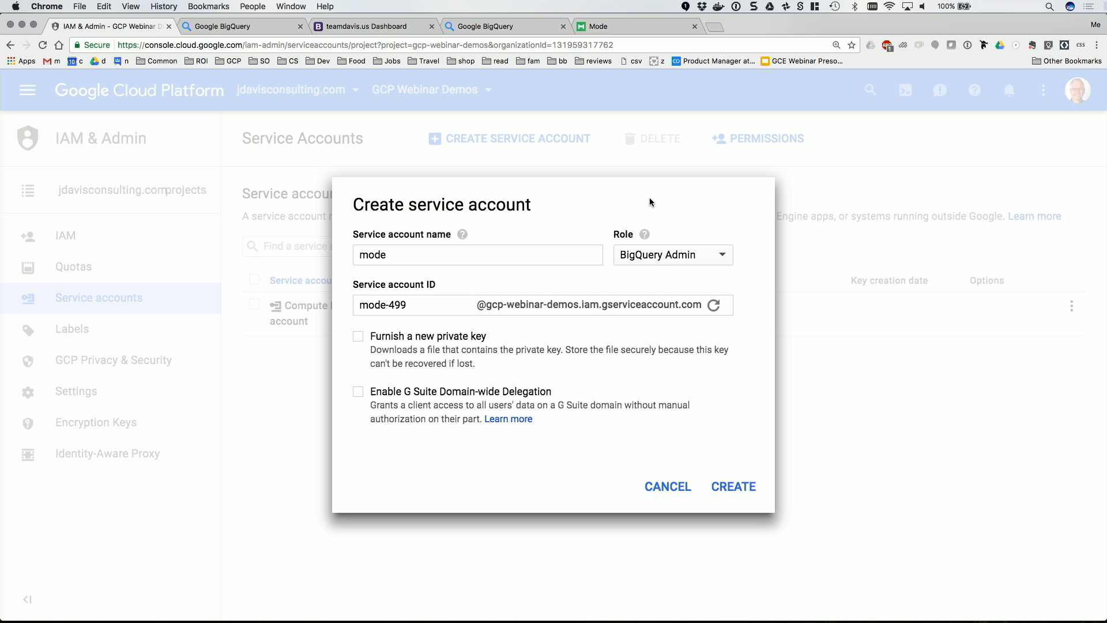
# Furnish a new private key of type P12, create the service account, and dismiss the created-account dialog.
pyautogui.click(465, 337)
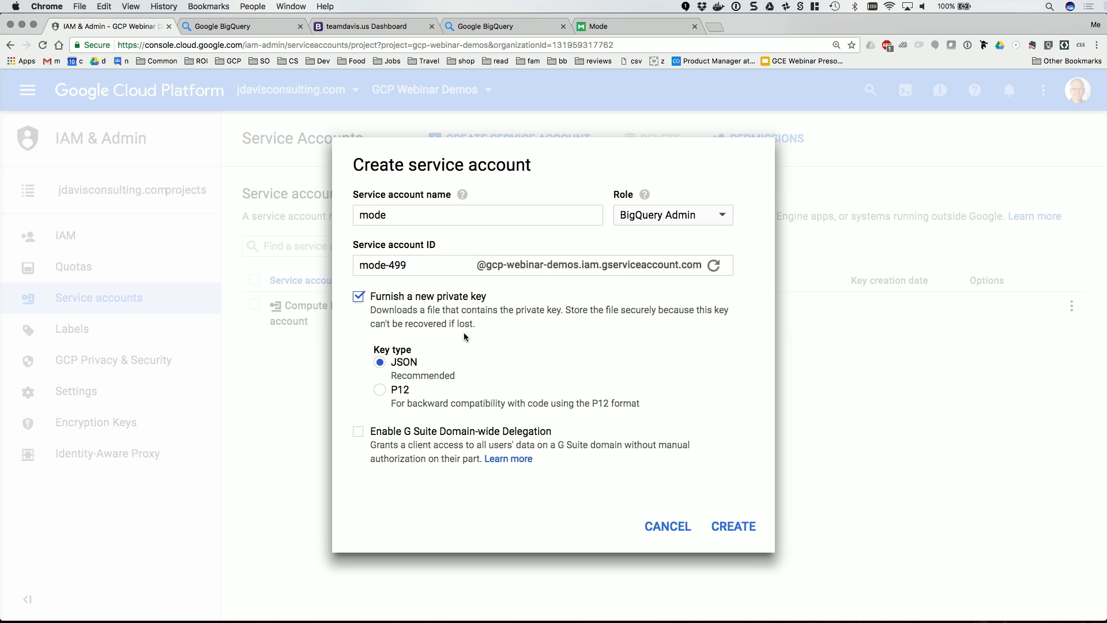
pyautogui.click(409, 392)
pyautogui.click(722, 517)
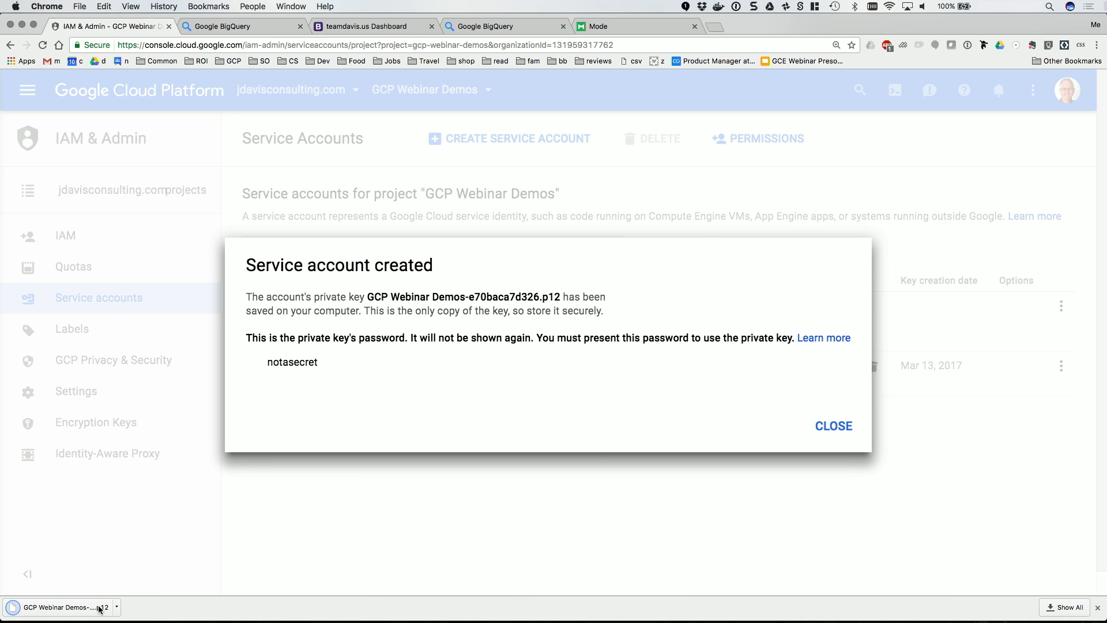
pyautogui.click(825, 428)
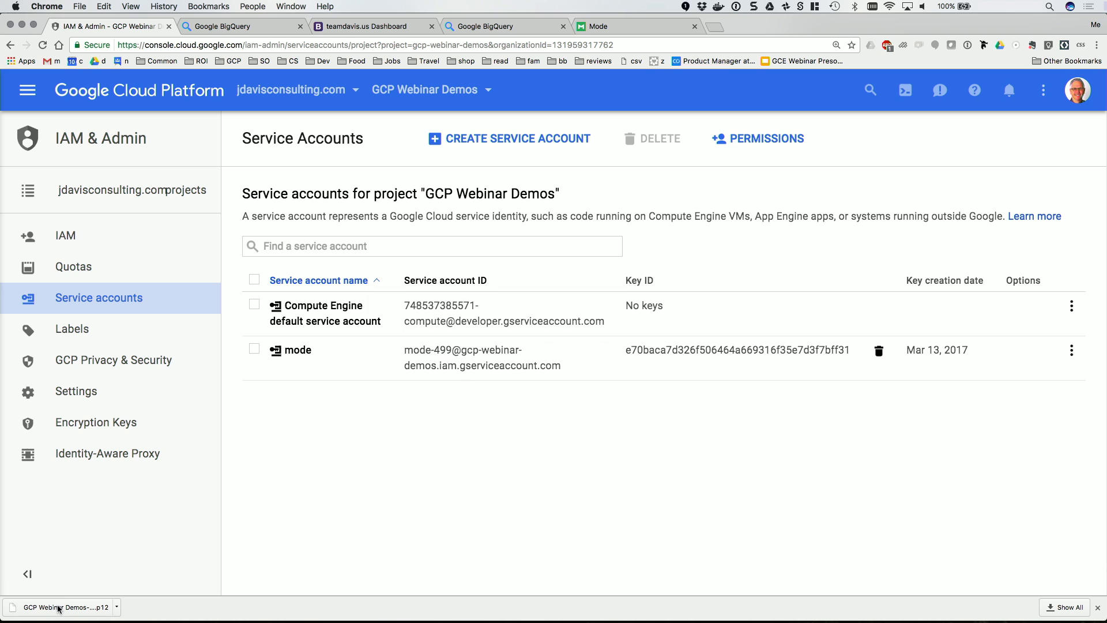
pyautogui.click(59, 608)
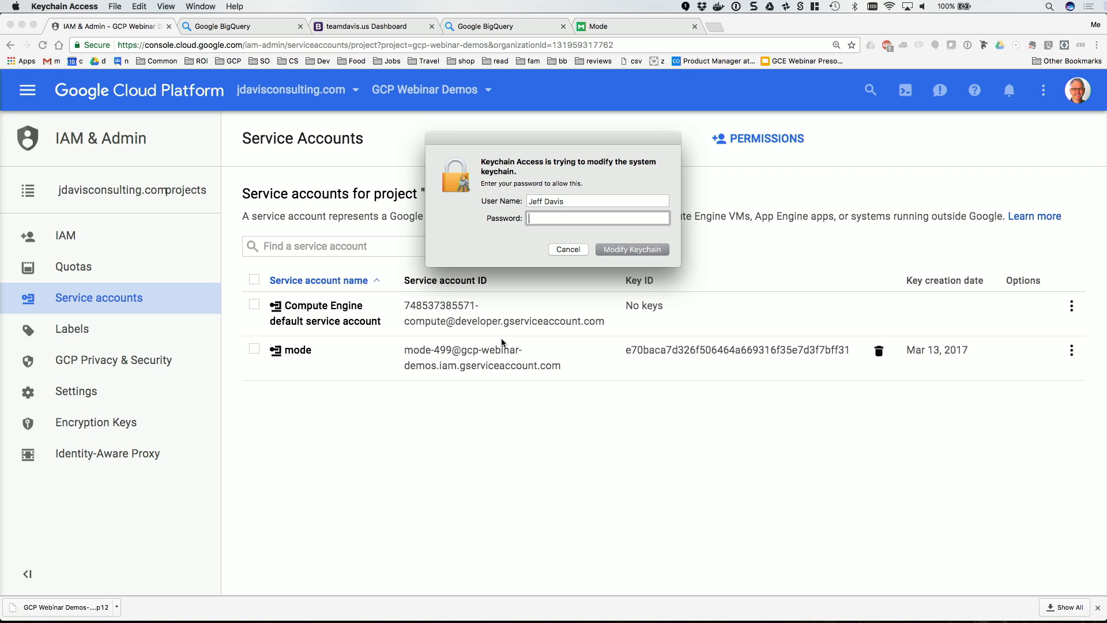
pyautogui.press('Escape')
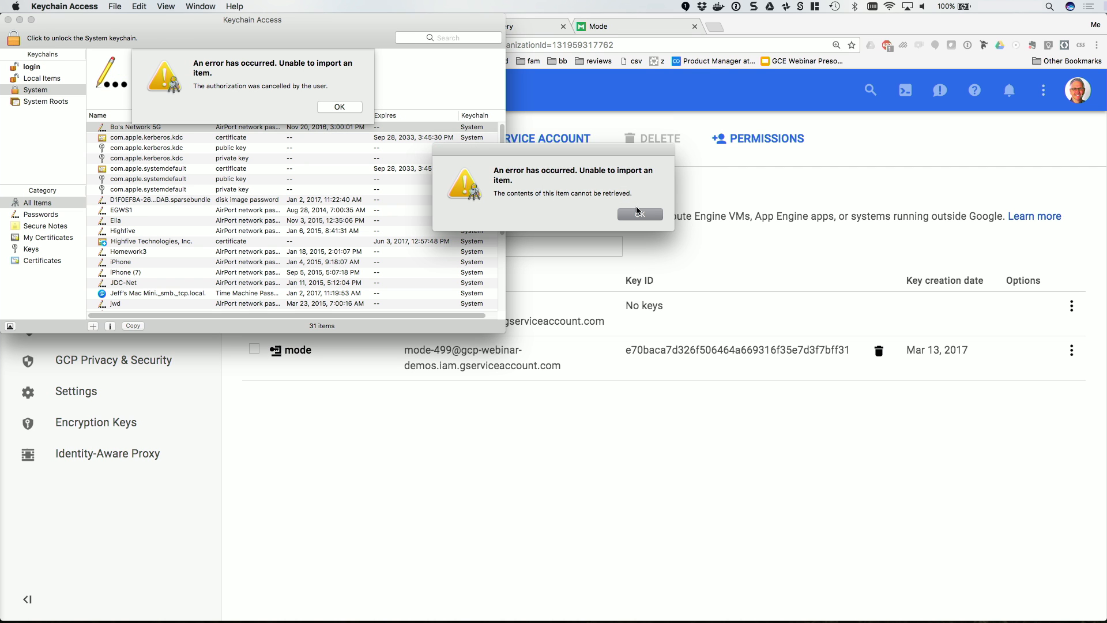
pyautogui.click(639, 213)
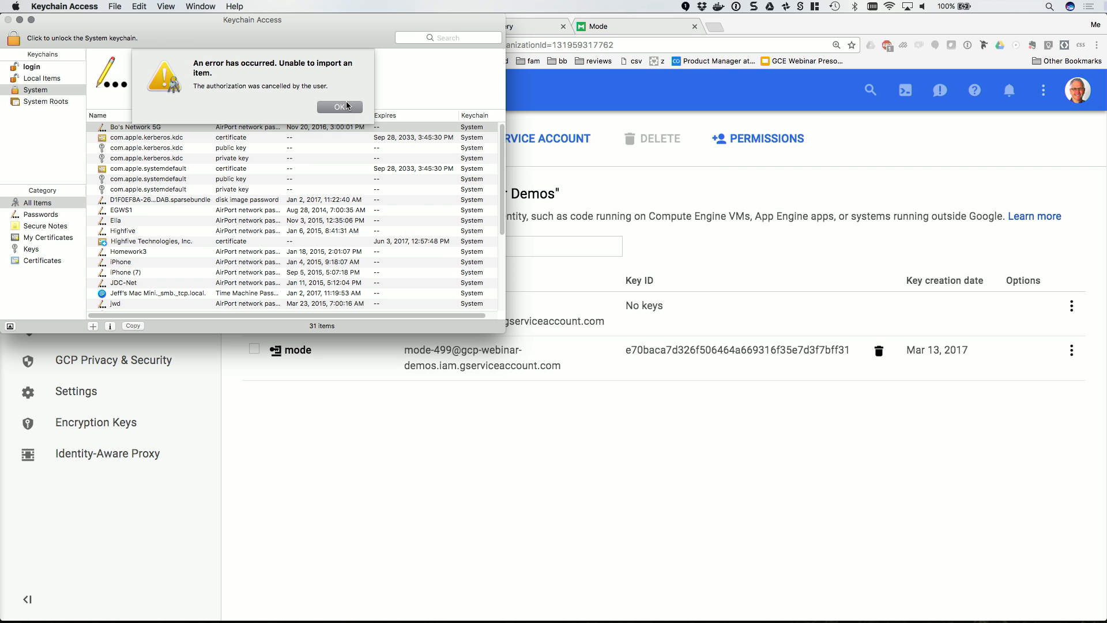
pyautogui.click(348, 106)
pyautogui.click(582, 121)
# Copy the mode service account's ID from the Service Accounts list and paste it as Mode's Service Account Email Address.
pyautogui.moveTo(562, 367); pyautogui.dragTo(405, 346)
pyautogui.press('super+c')
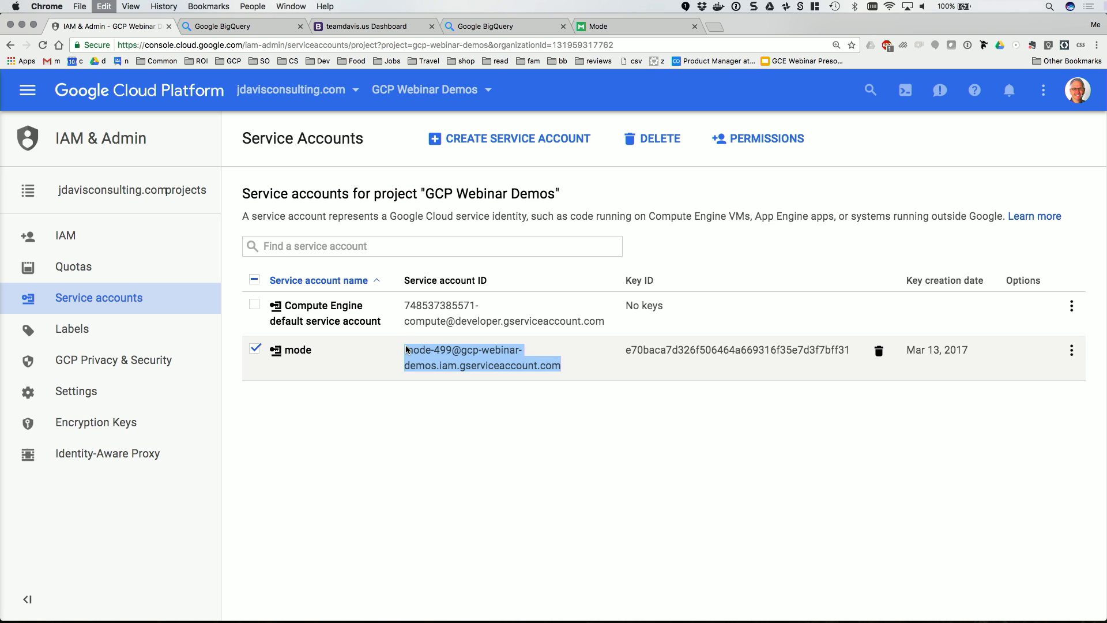
pyautogui.click(637, 26)
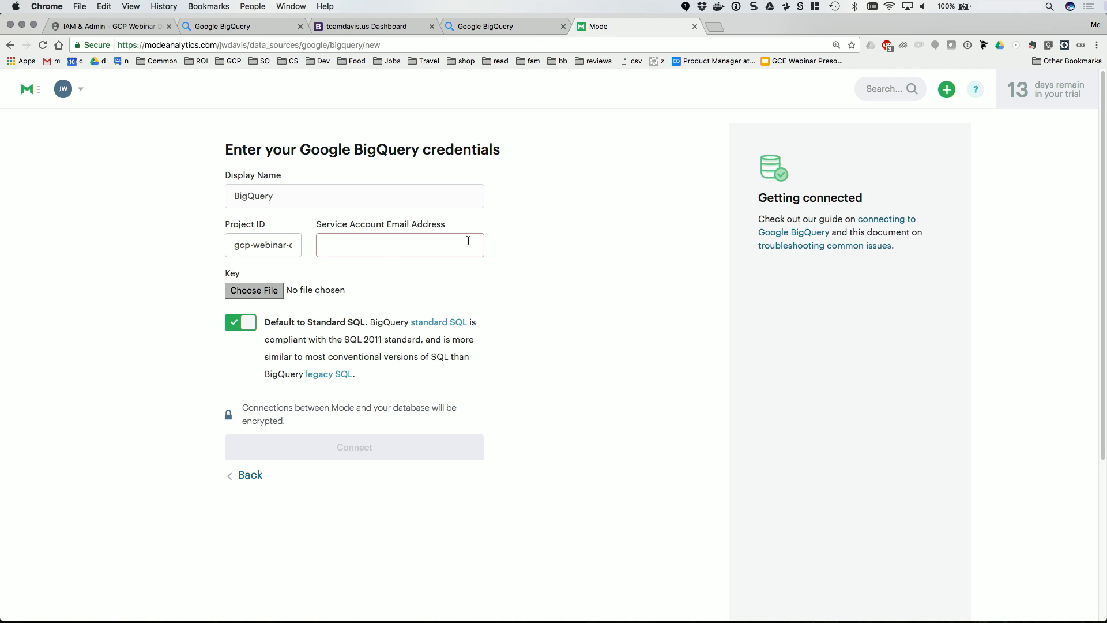
pyautogui.press('super+v')
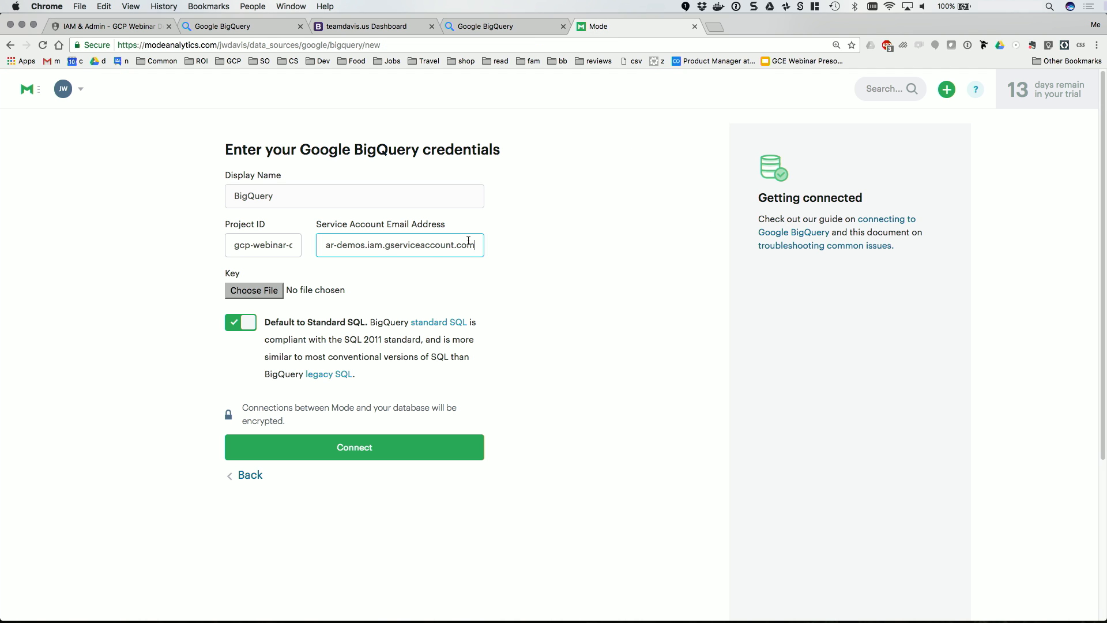
# Choose the downloaded P12 key file for the BigQuery credentials, connect the database, and start a new report.
pyautogui.click(265, 292)
pyautogui.click(385, 451)
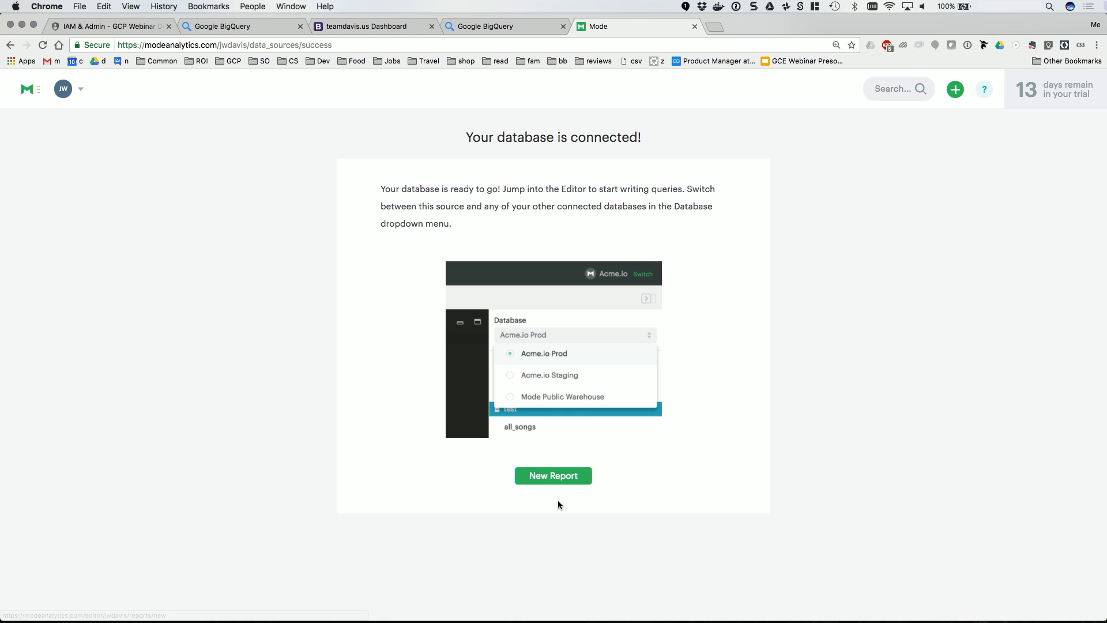
pyautogui.click(566, 483)
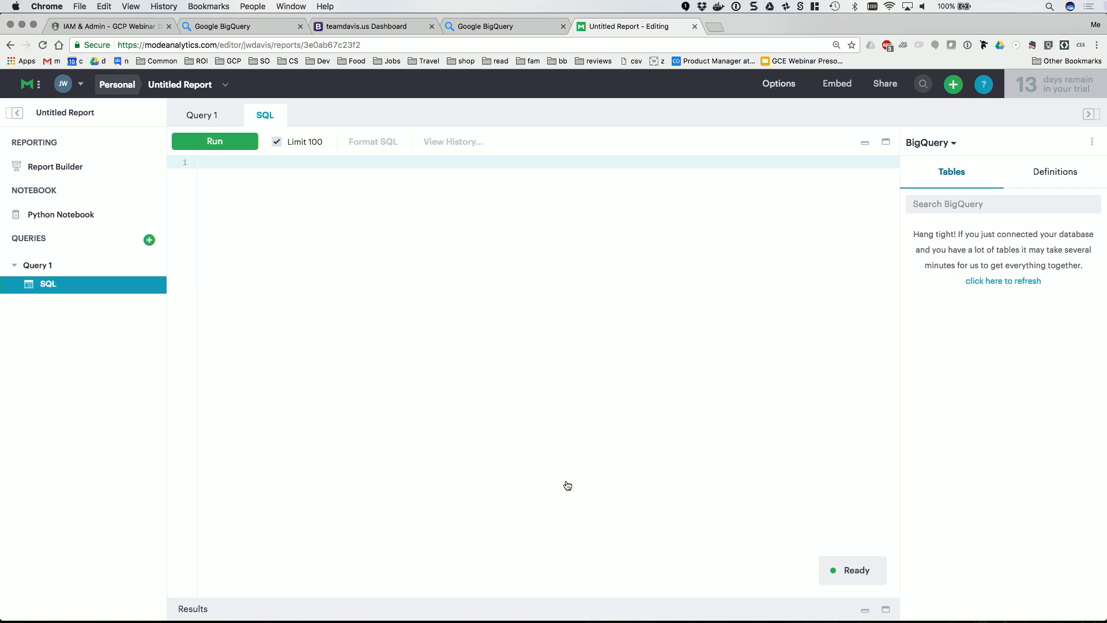
# In the BigQuery tab with the Wikipedia query, change the table to Wiki100M, select the whole query, and return to the Mode report.
pyautogui.click(474, 28)
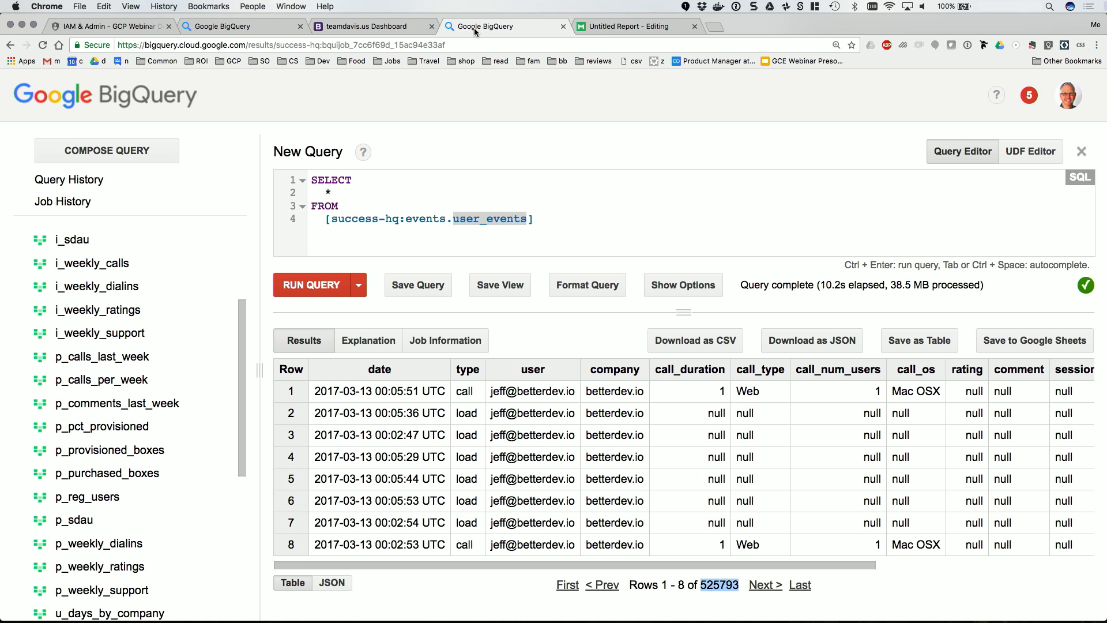
pyautogui.click(556, 221)
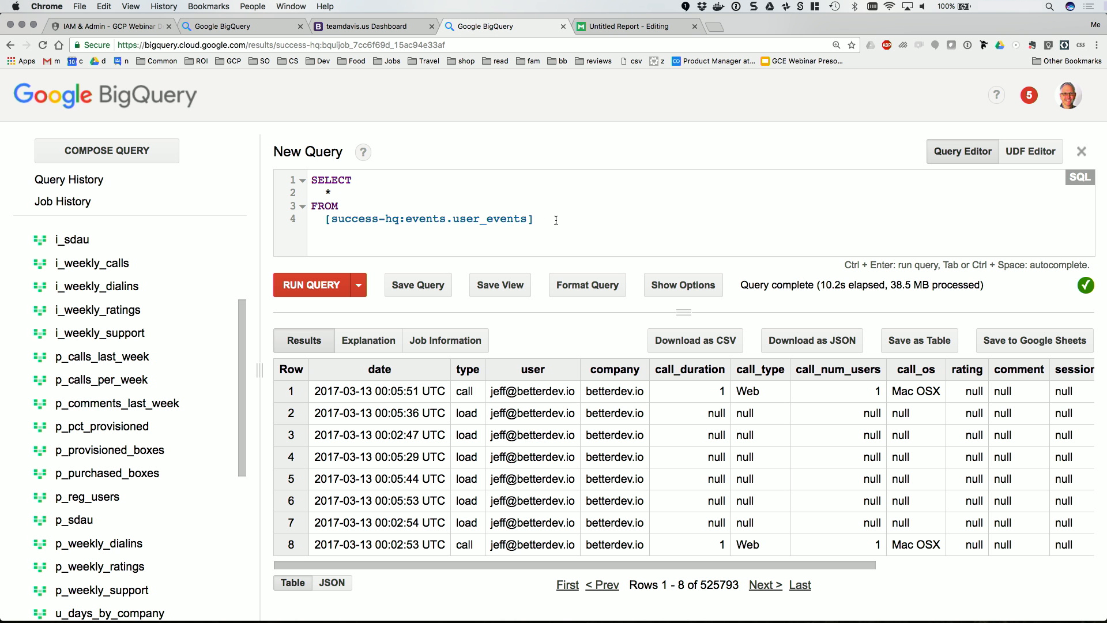
pyautogui.click(222, 26)
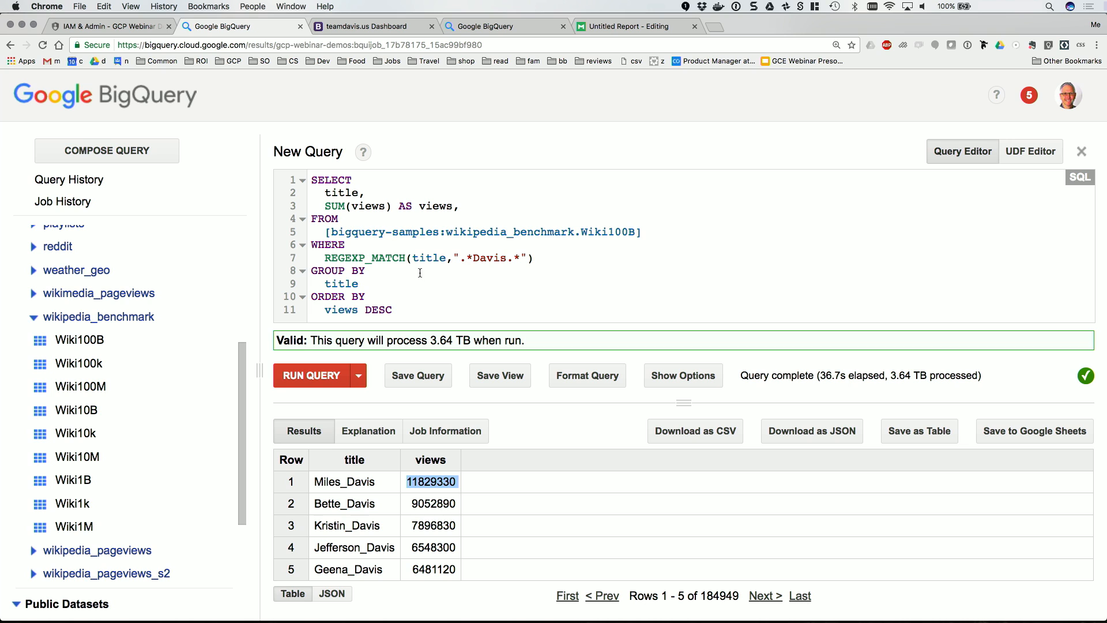
pyautogui.click(420, 273)
pyautogui.click(632, 232)
pyautogui.press('Delete')
pyautogui.write('M')
pyautogui.press('super+a')
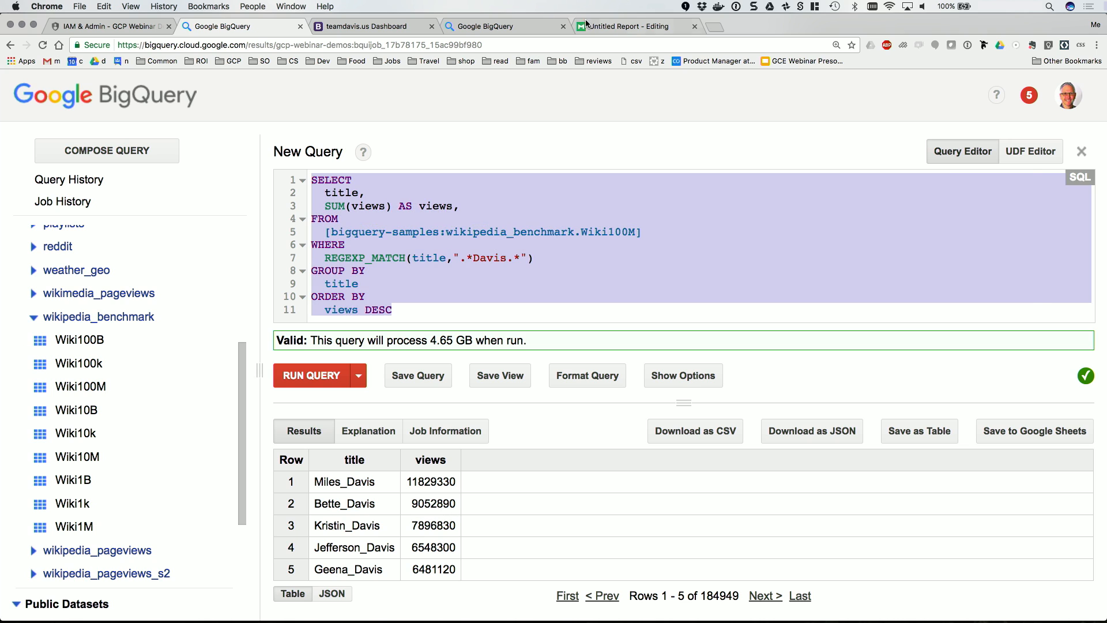
pyautogui.click(628, 26)
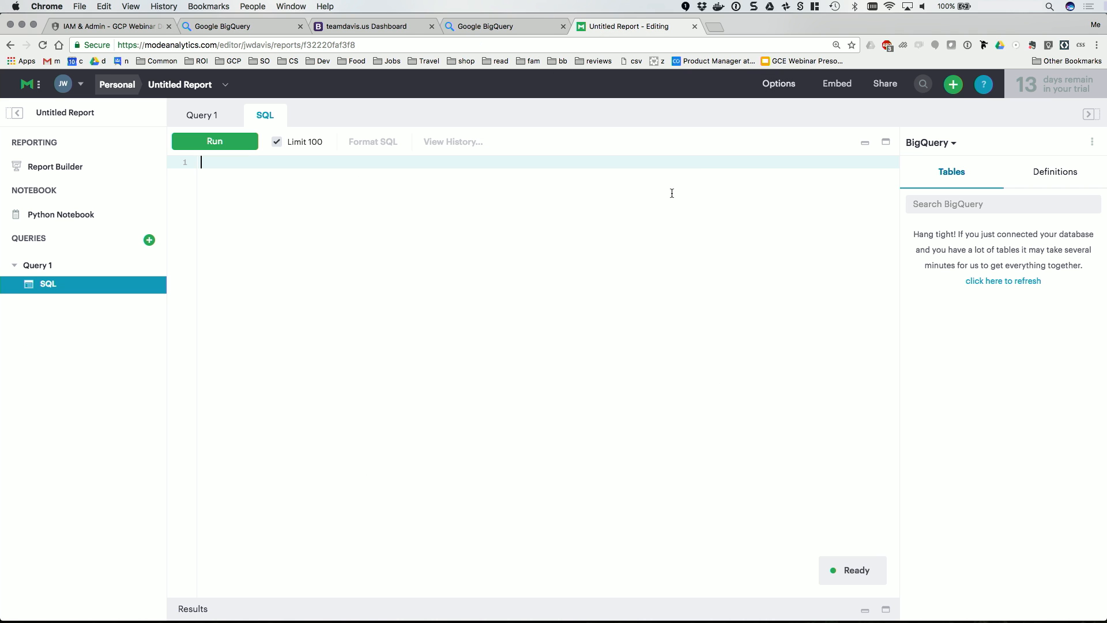
# Switch to Sublime Text and copy the query under "find all arrival entries for UA" from queries.sql.
pyautogui.press('super+Tab')
pyautogui.press('super+Tab')
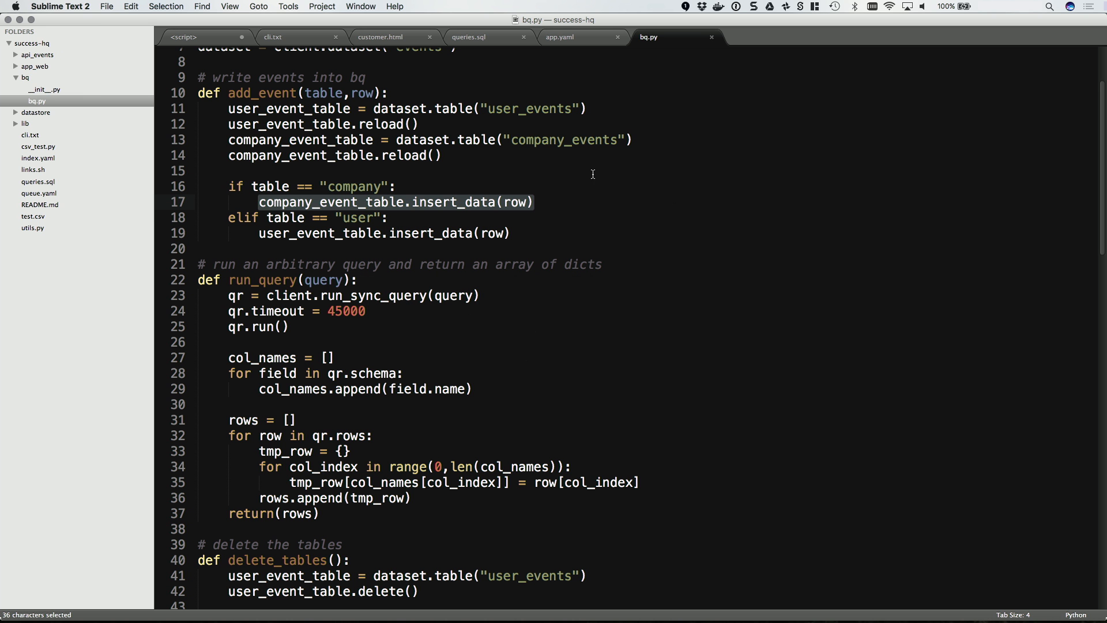
pyautogui.click(458, 38)
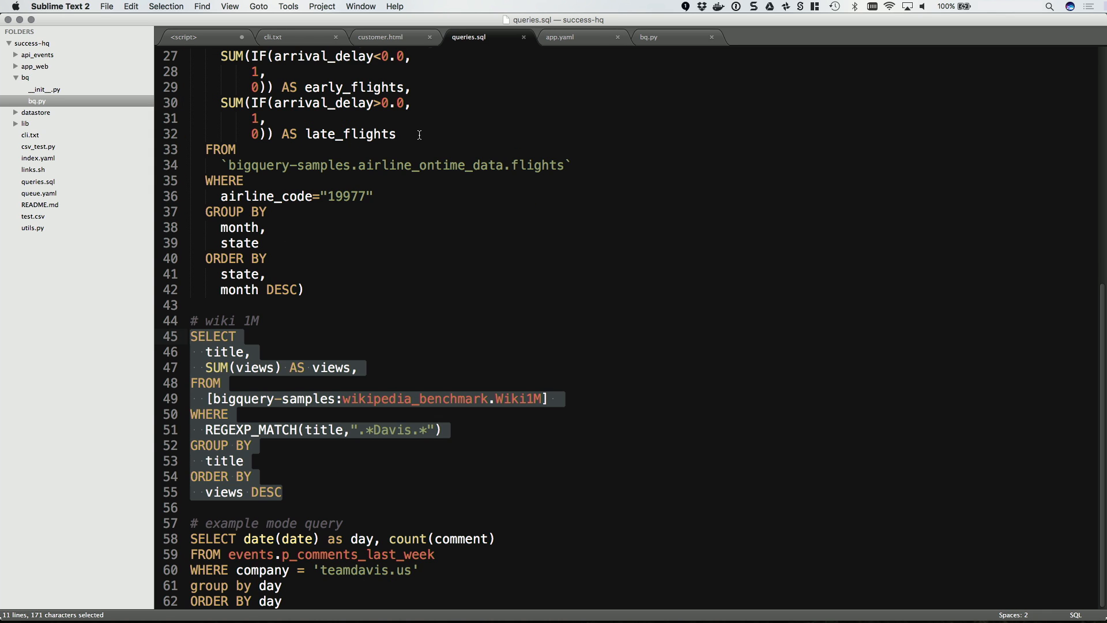
pyautogui.scroll(5, 419, 134)
pyautogui.moveTo(415, 184); pyautogui.dragTo(188, 65)
pyautogui.press('super+c')
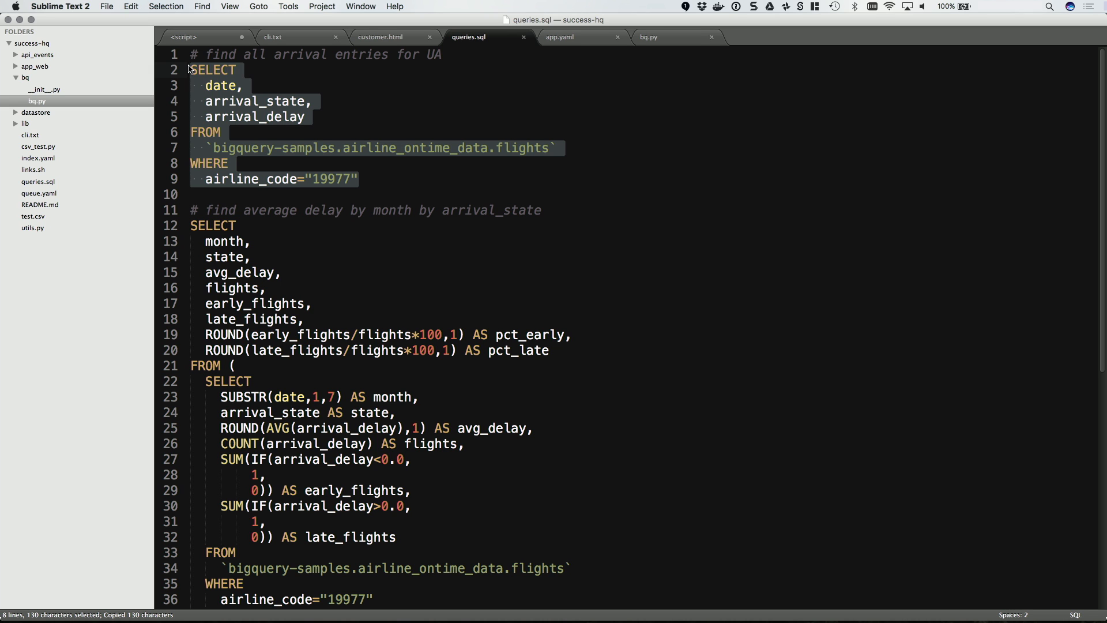
# Paste the airline arrivals query into the Mode report's SQL editor, run it, and look through the returned rows.
pyautogui.press('super+Tab')
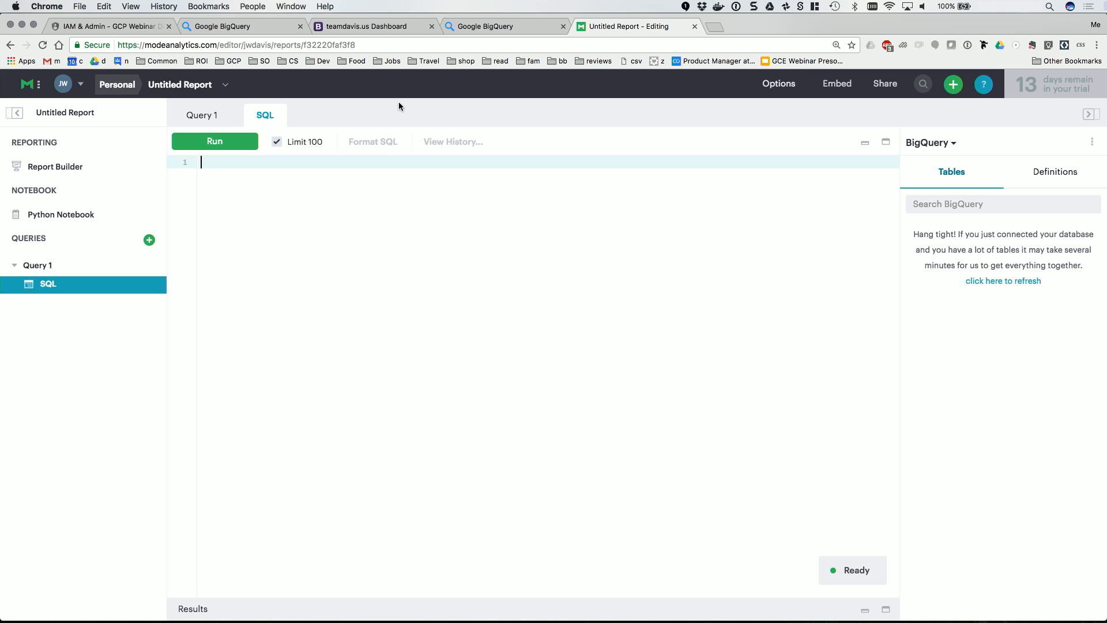
pyautogui.press('super+v')
pyautogui.click(220, 144)
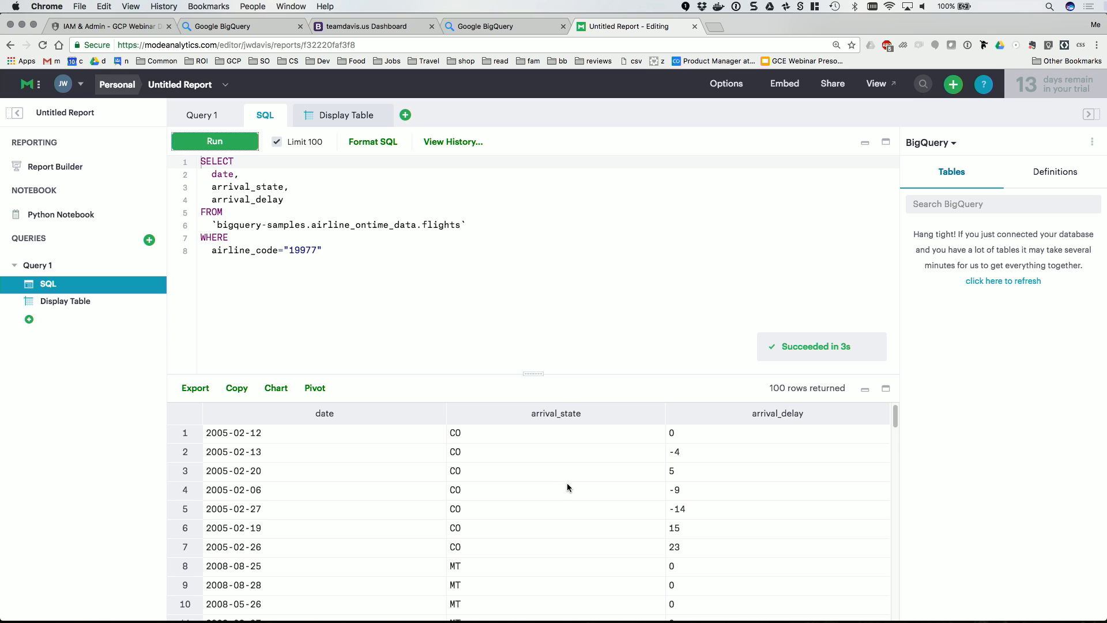
pyautogui.scroll(-5, 567, 484)
pyautogui.scroll(-4, 566, 487)
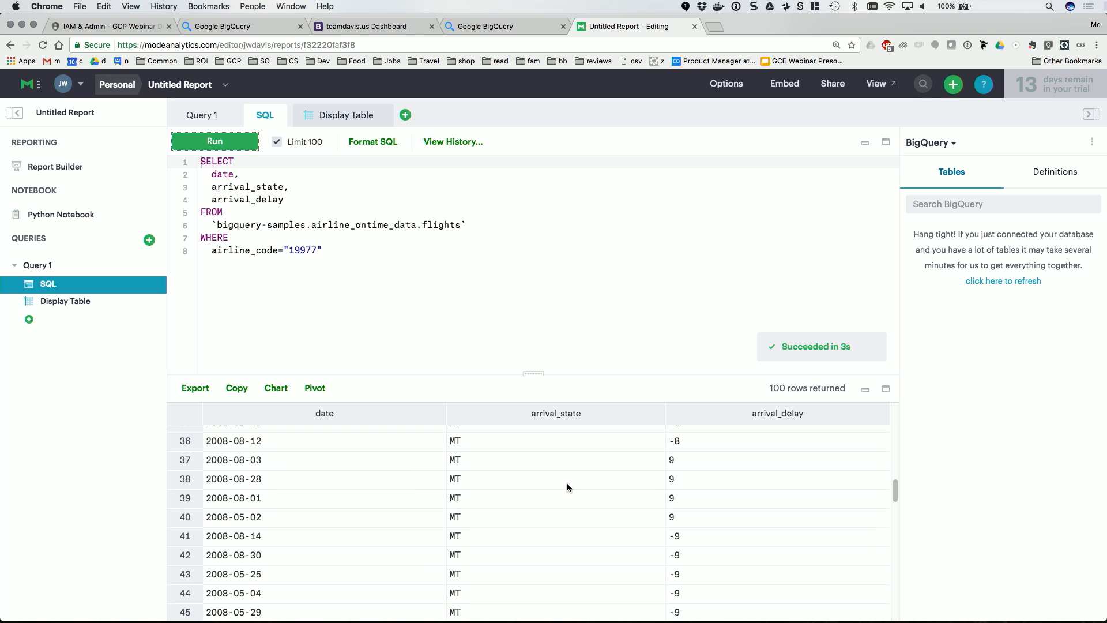
pyautogui.scroll(4, 566, 487)
# Create a chart from the query results and set its type to Line Chart.
pyautogui.click(285, 390)
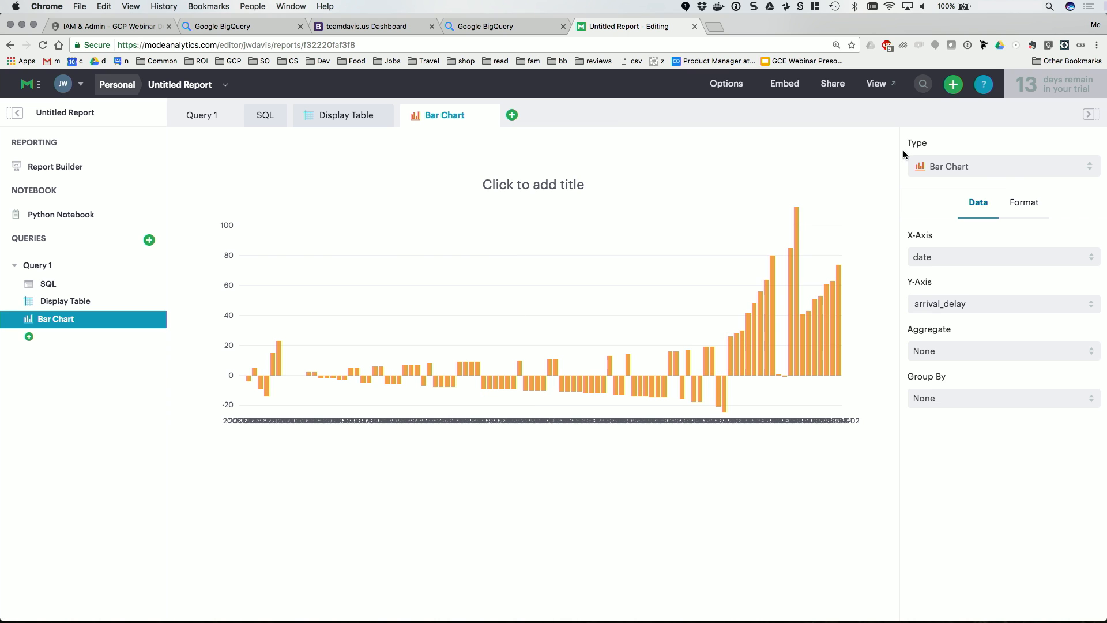
pyautogui.click(1015, 173)
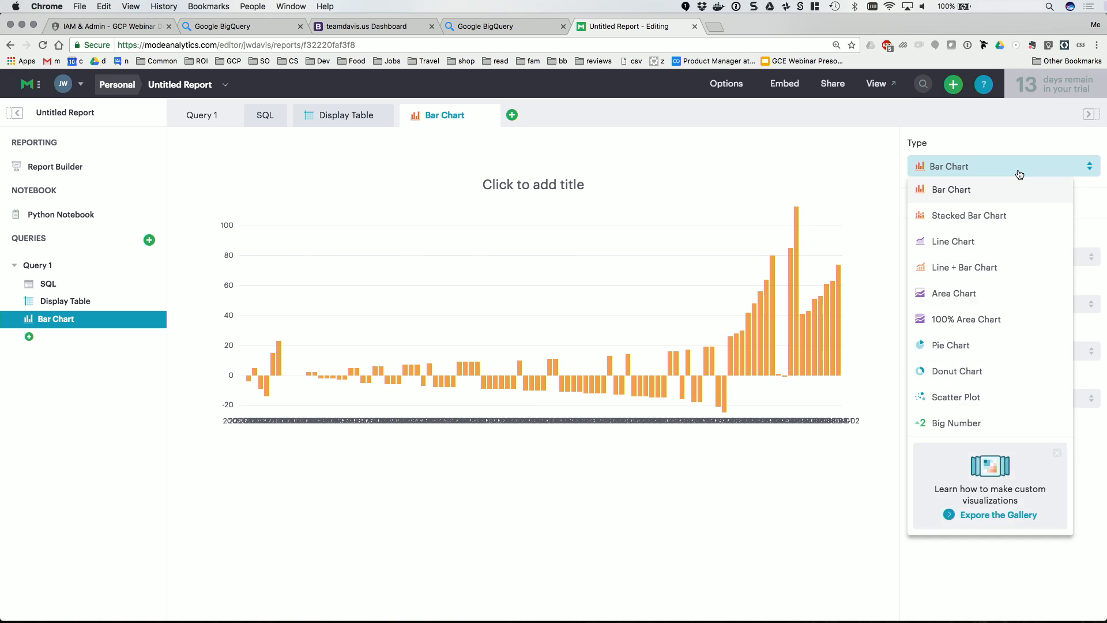
pyautogui.click(993, 239)
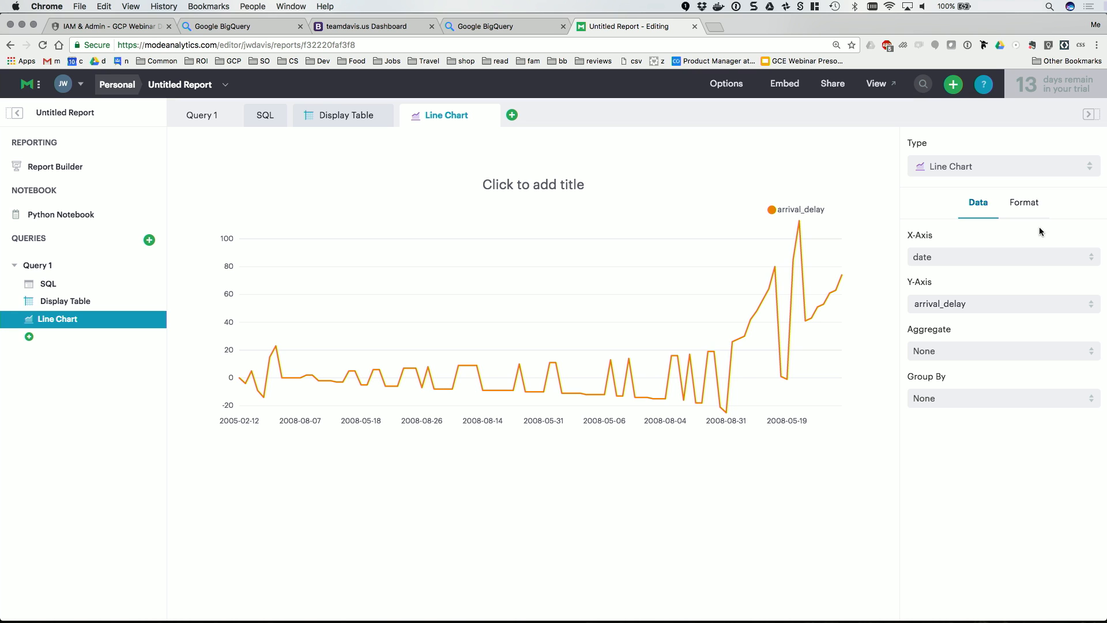
# Close the Mode report's browser tab and switch to the empty desktop.
pyautogui.click(695, 26)
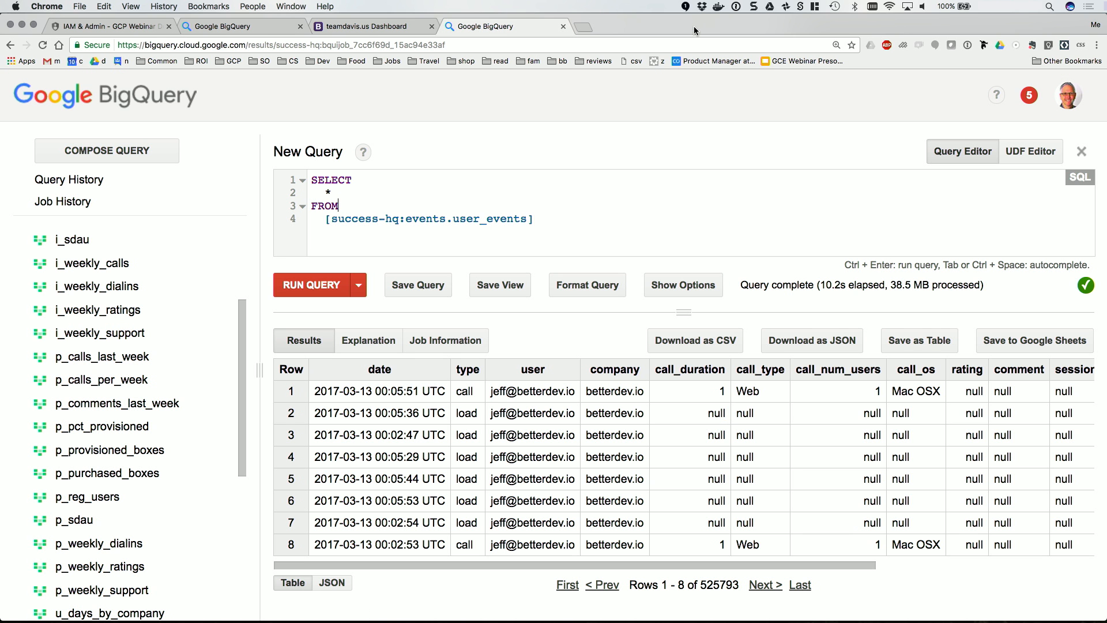
pyautogui.hotkey('ctrl', 'Right')
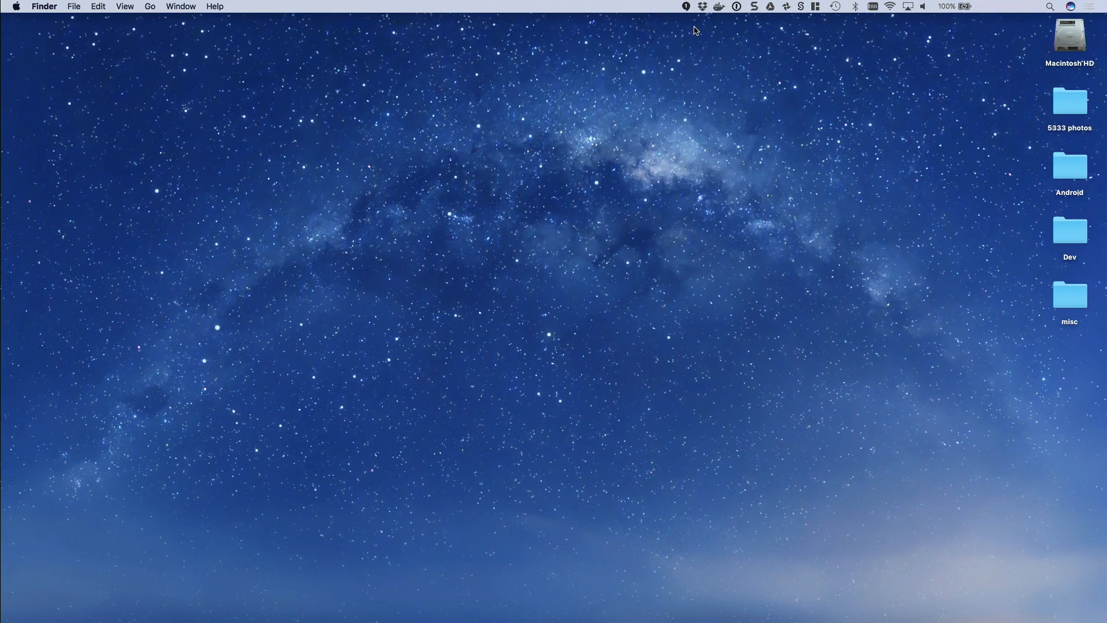